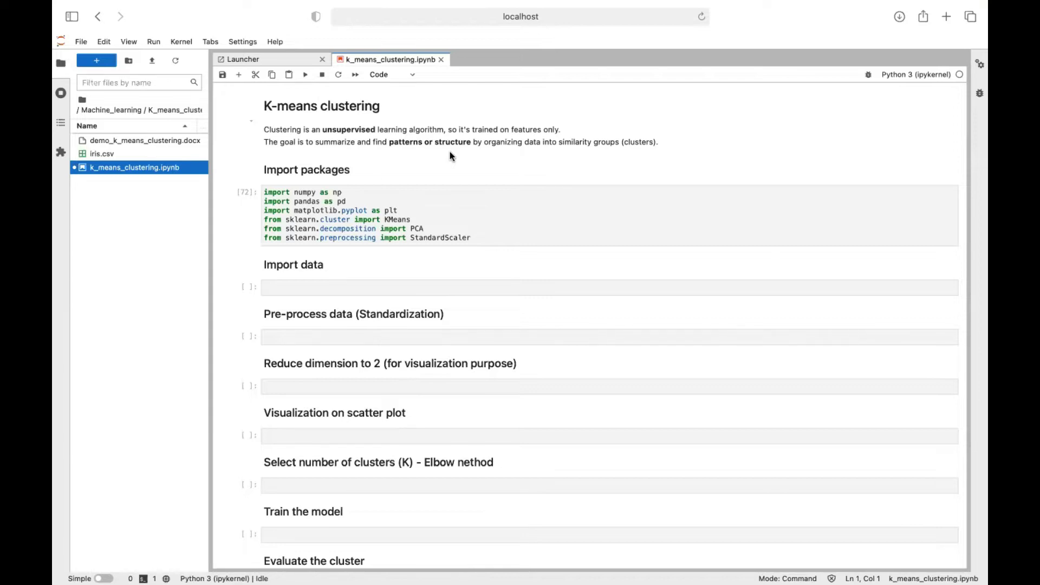
Run the Import packages cell to load numpy, pandas, matplotlib and scikit-learn
{"action": "key", "text": "shift+Return"}
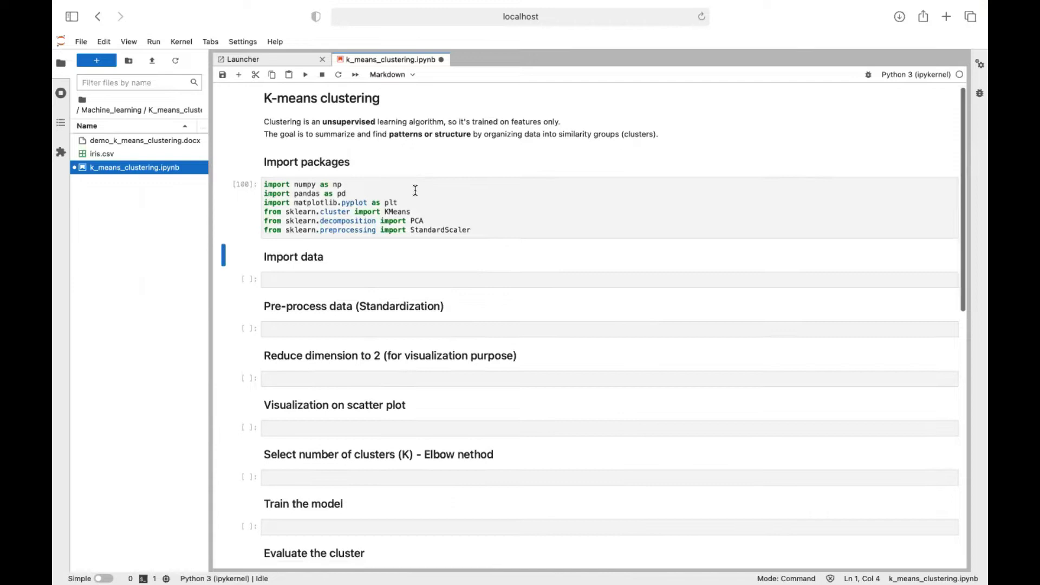
{"action": "scroll", "coordinate": [415, 190], "scroll_direction": "down", "scroll_amount": 1}
Load iris.csv with pd.read_csv into data and preview it with data.head()
{"action": "left_click", "coordinate": [378, 270]}
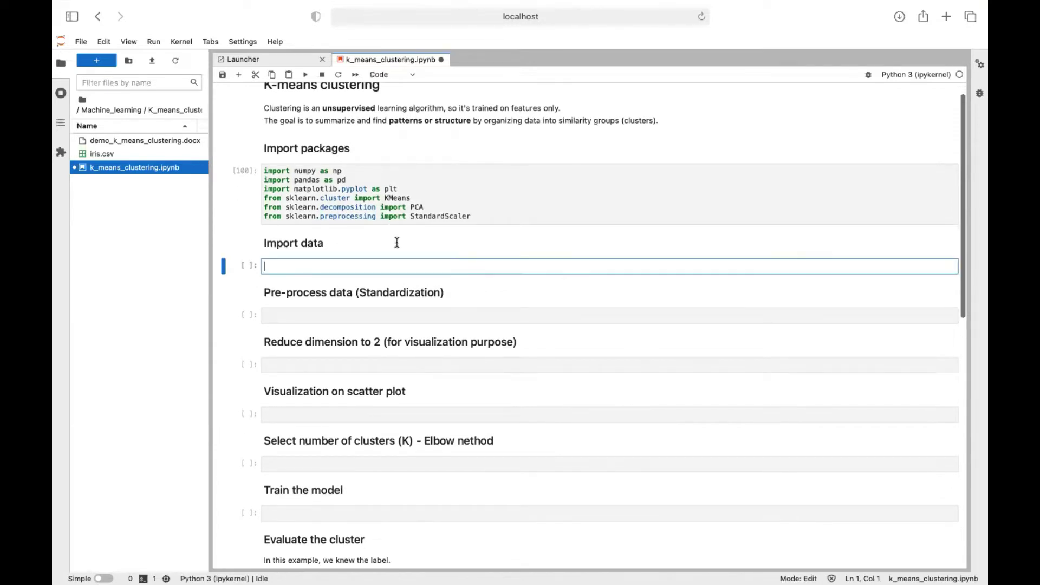
{"action": "scroll", "coordinate": [378, 270], "scroll_direction": "down", "scroll_amount": 1}
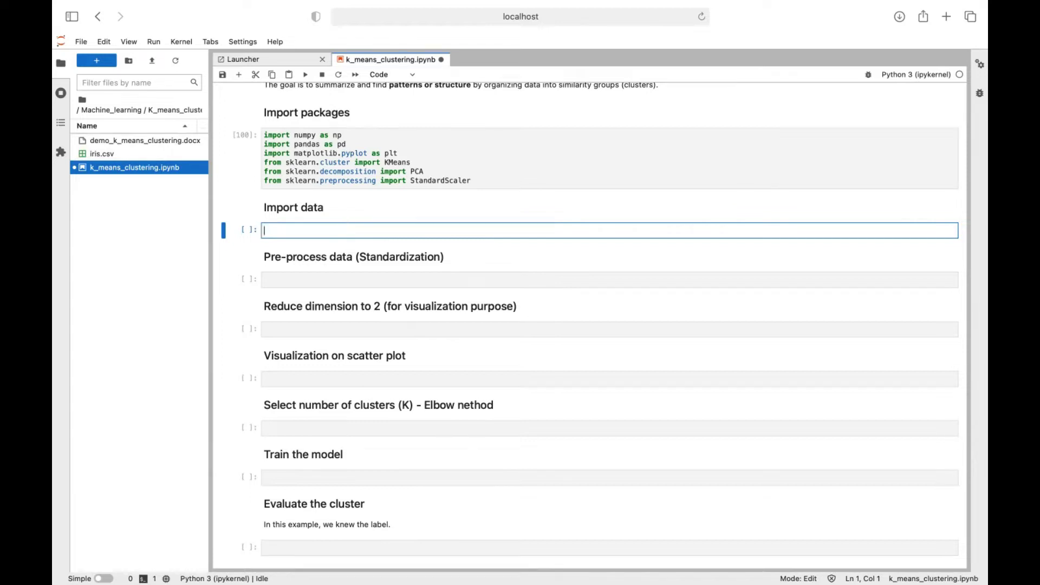
{"action": "type", "text": "data = pd.rea"}
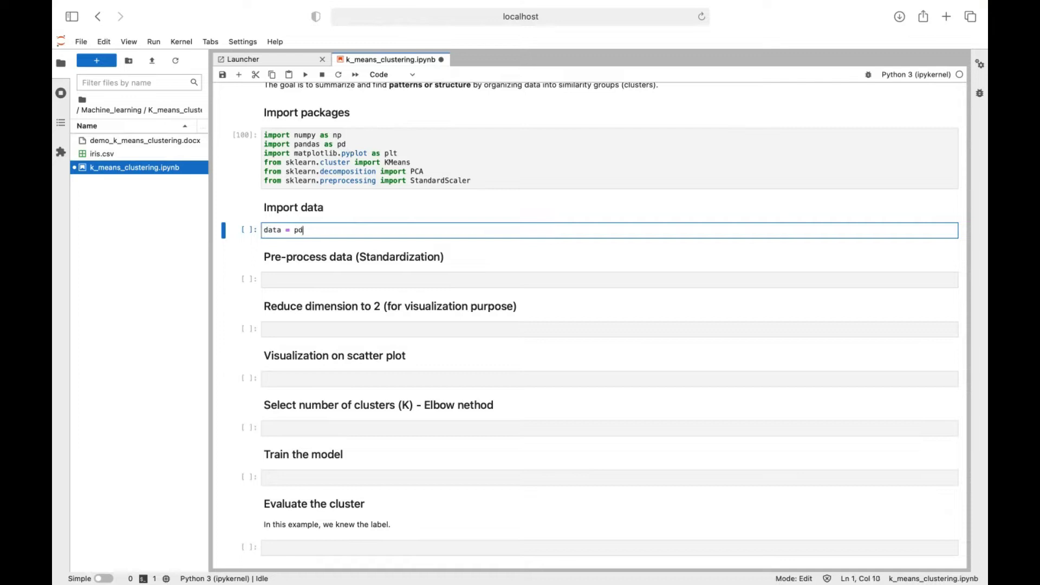
{"action": "key", "text": "Tab"}
{"action": "key", "text": "Down"}
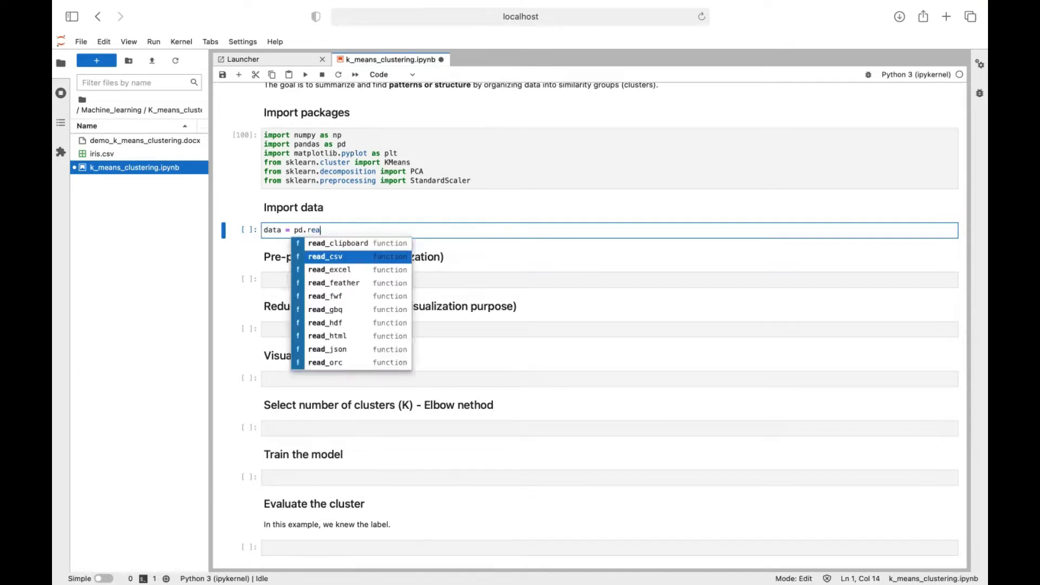
{"action": "key", "text": "Return"}
{"action": "type", "text": "('iris."}
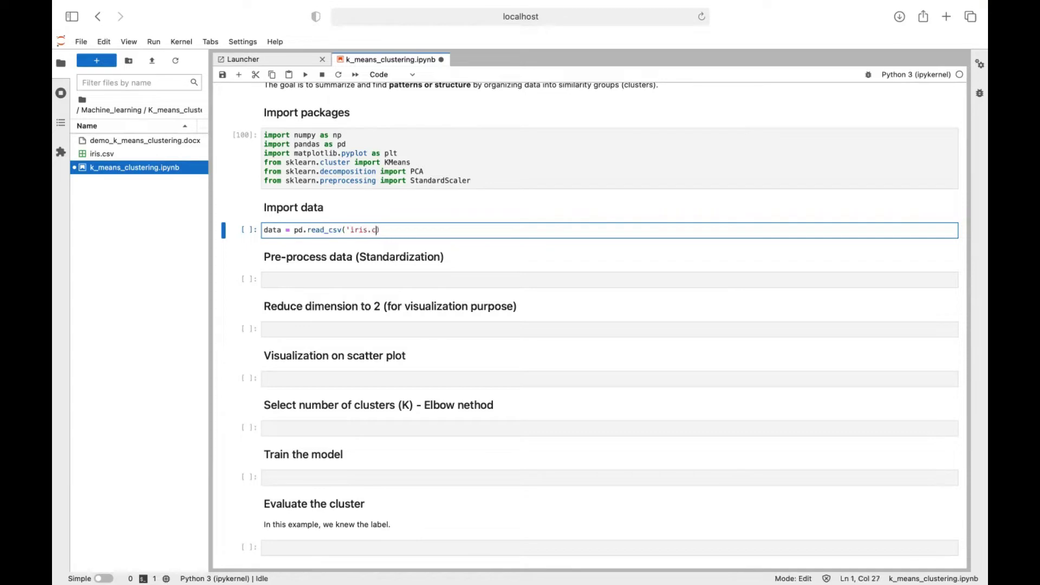
{"action": "type", "text": "csv'"}
{"action": "key", "text": "End"}
{"action": "key", "text": "Return"}
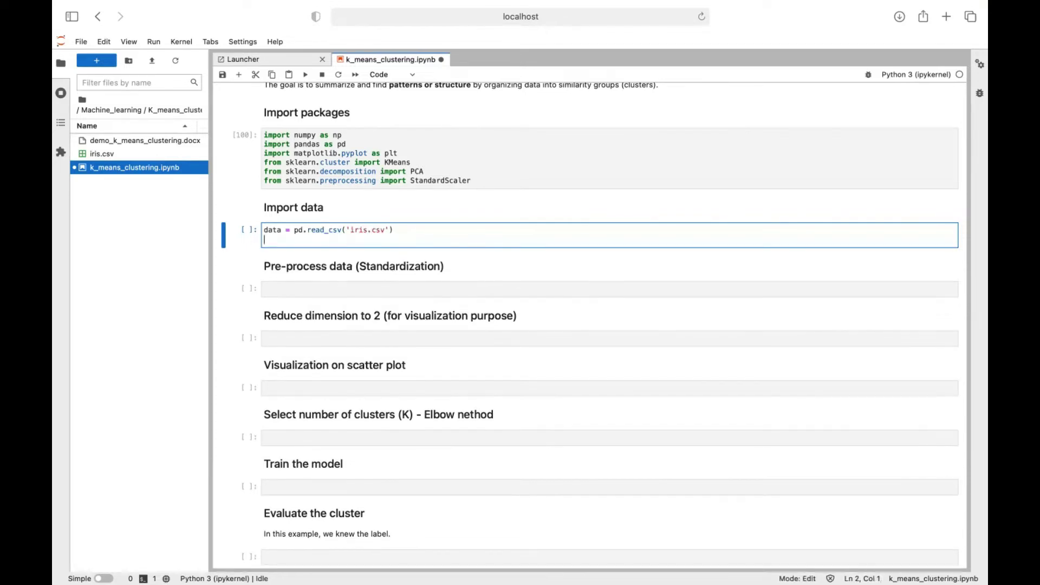
{"action": "type", "text": "data.head()"}
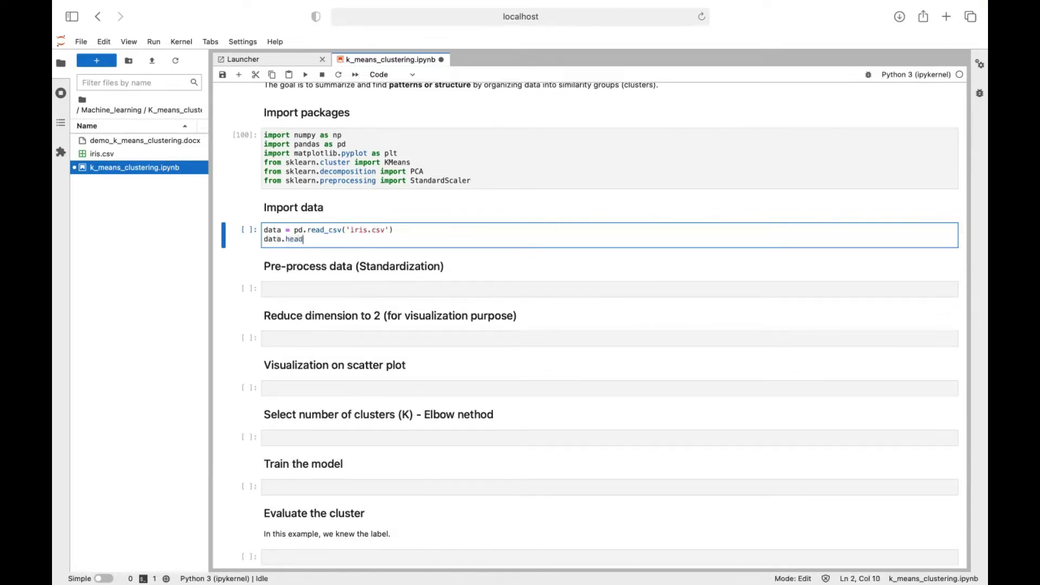
{"action": "key", "text": "shift+Return"}
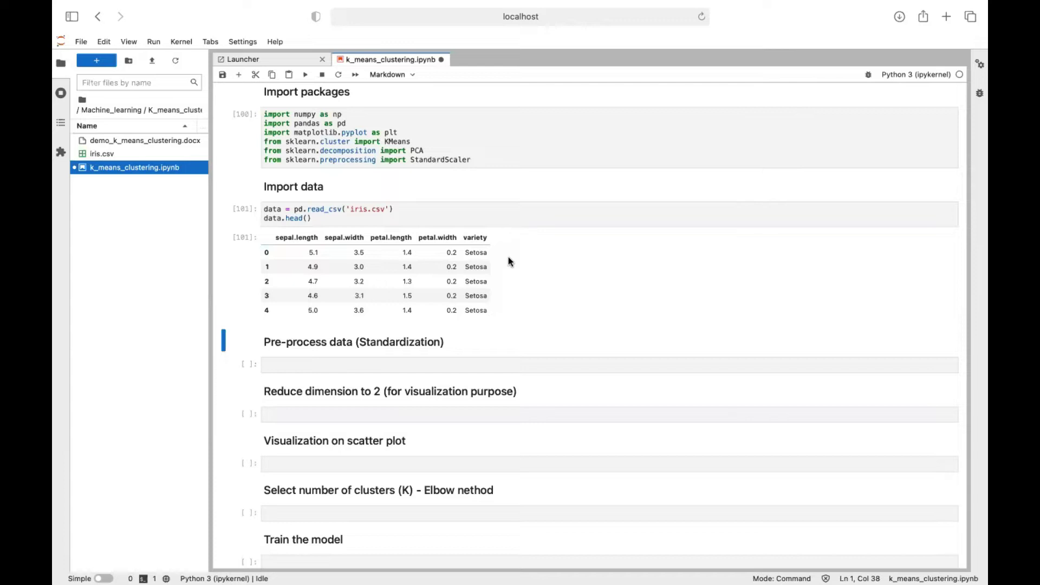
{"action": "scroll", "coordinate": [509, 261], "scroll_direction": "down", "scroll_amount": 1}
{"action": "left_click", "coordinate": [354, 229]}
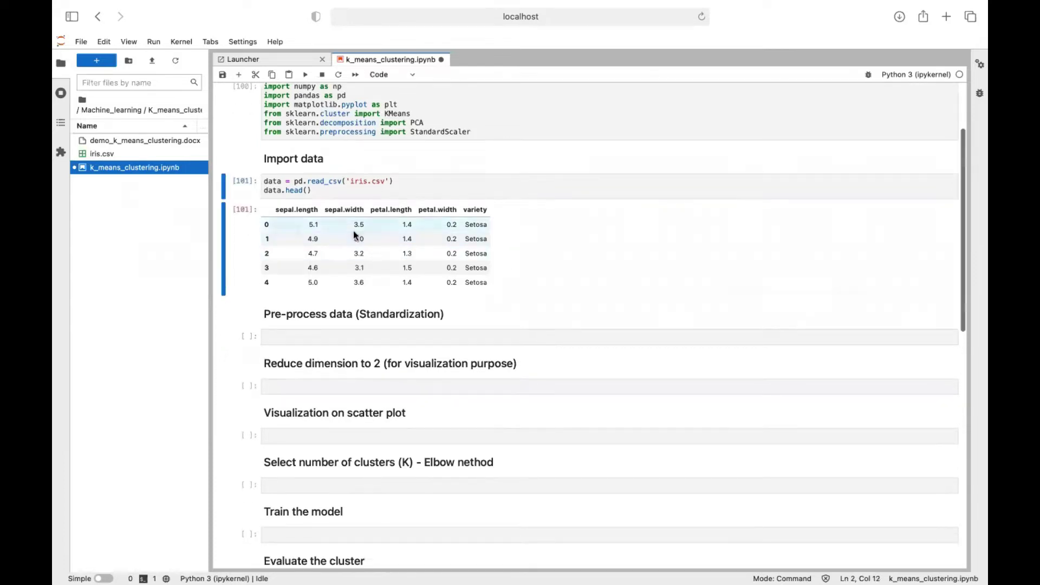
In a new cell, define X = data.iloc[:, :-1] and y = data.iloc[:, -1]
{"action": "left_click", "coordinate": [239, 75]}
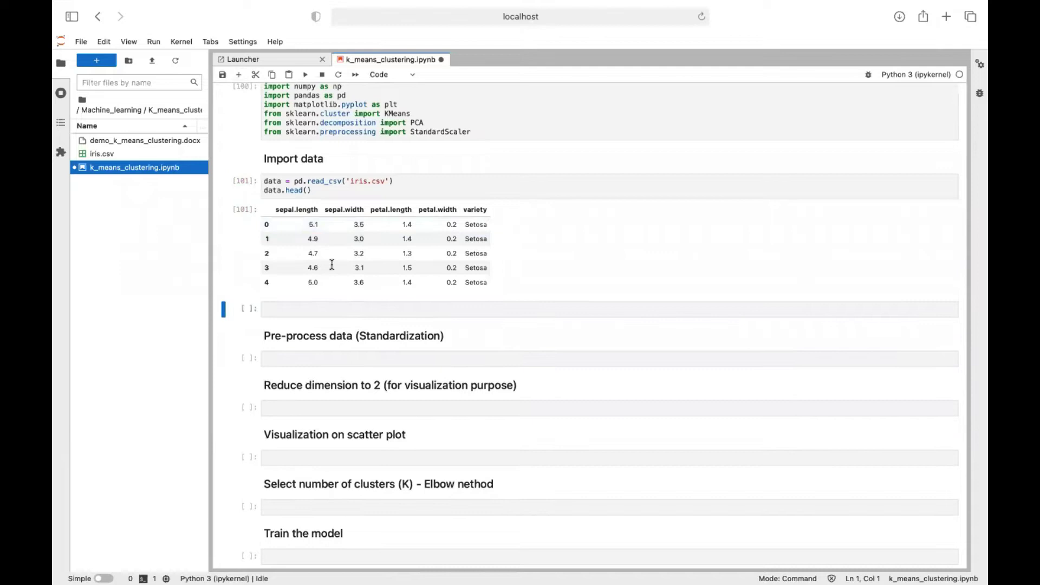
{"action": "left_click", "coordinate": [366, 308]}
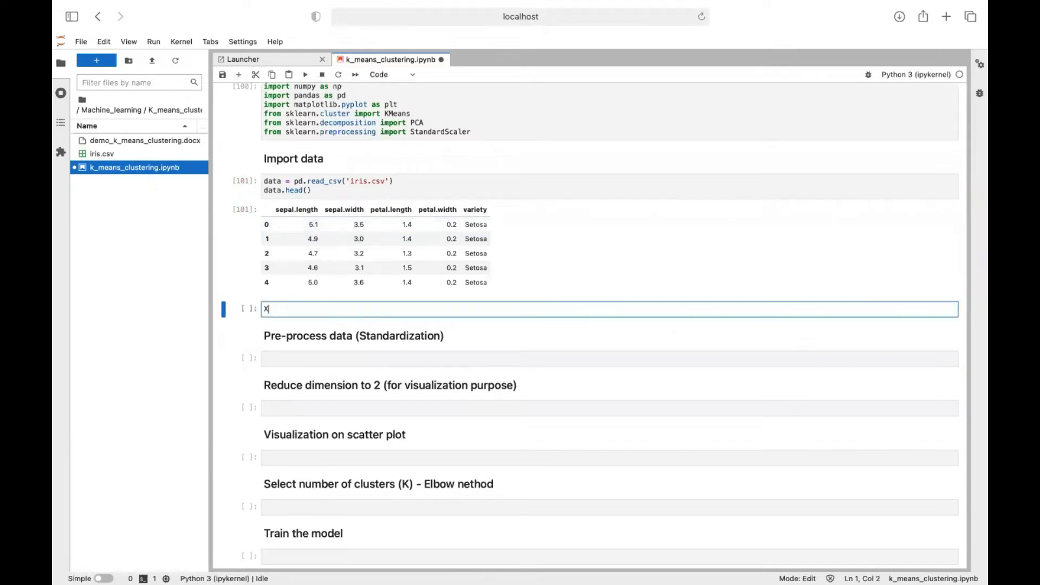
{"action": "type", "text": "X = data.ilic"}
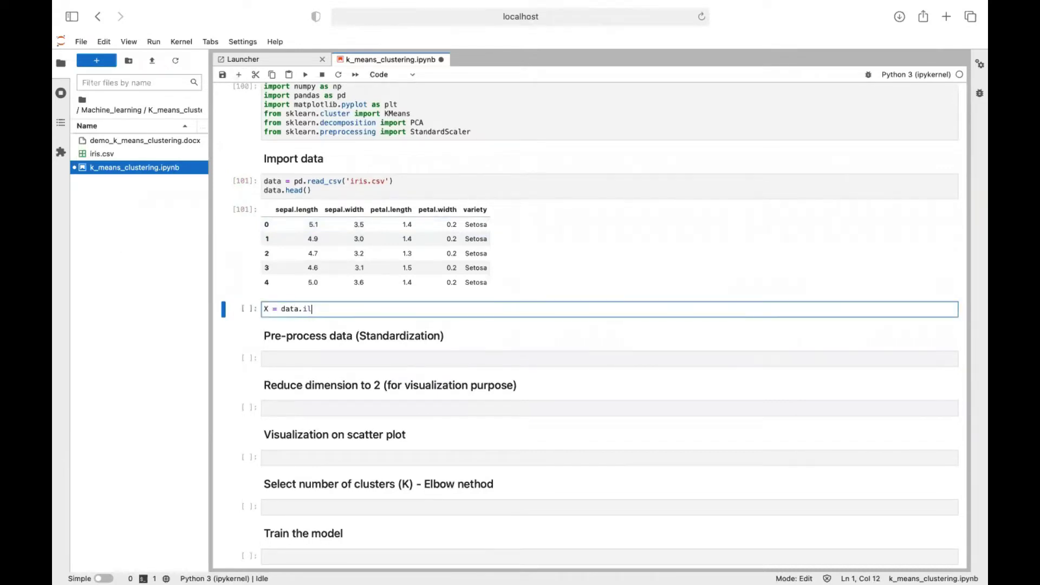
{"action": "key", "text": "BackSpace"}
{"action": "key", "text": "BackSpace"}
{"action": "type", "text": "oc[:, "}
{"action": "type", "text": ":-1]"}
{"action": "key", "text": "Return"}
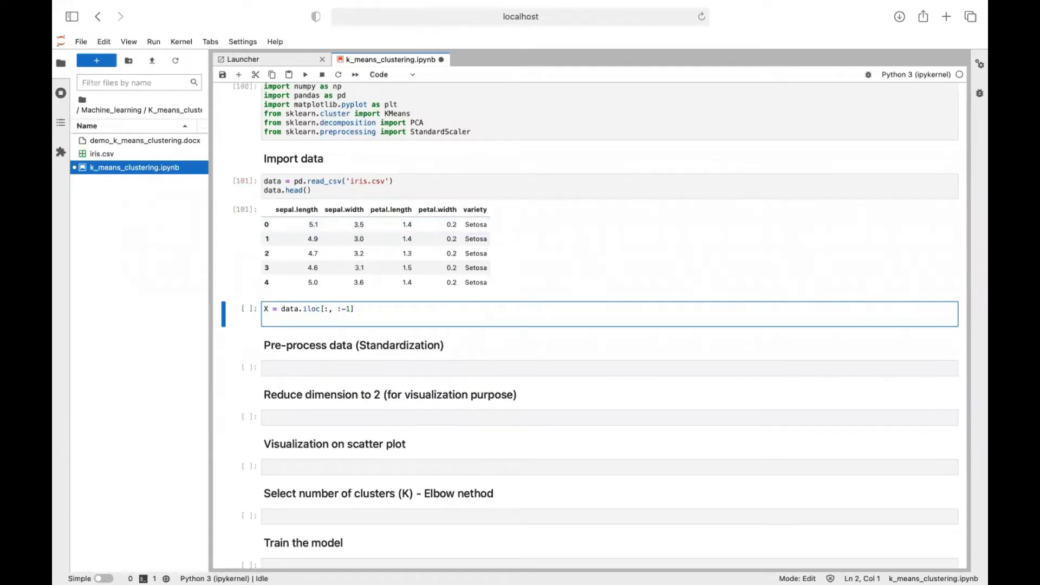
{"action": "type", "text": "y = data."}
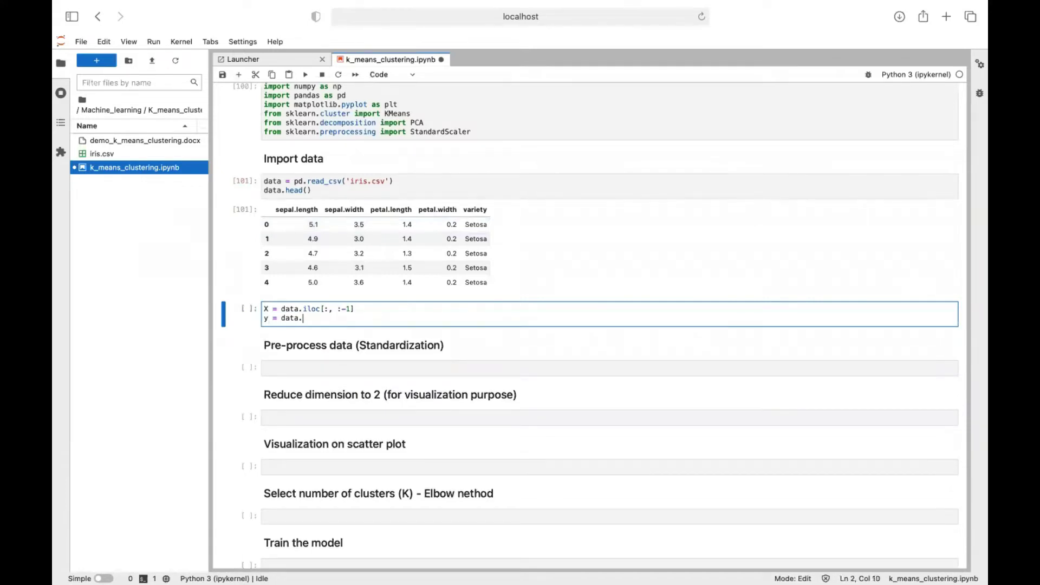
{"action": "type", "text": "iloc[:m"}
{"action": "key", "text": "BackSpace"}
{"action": "key", "text": "BackSpace"}
{"action": "type", "text": ", -1]"}
{"action": "left_click_drag", "start_coordinate": [347, 317], "coordinate": [336, 318]}
{"action": "left_click_drag", "start_coordinate": [351, 309], "coordinate": [341, 309]}
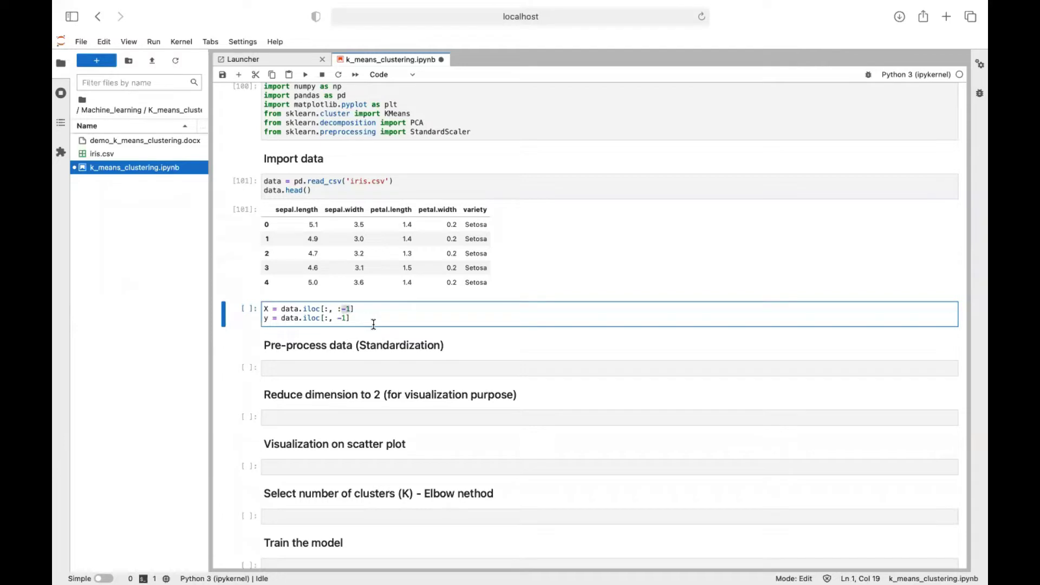
{"action": "key", "text": "ctrl+Return"}
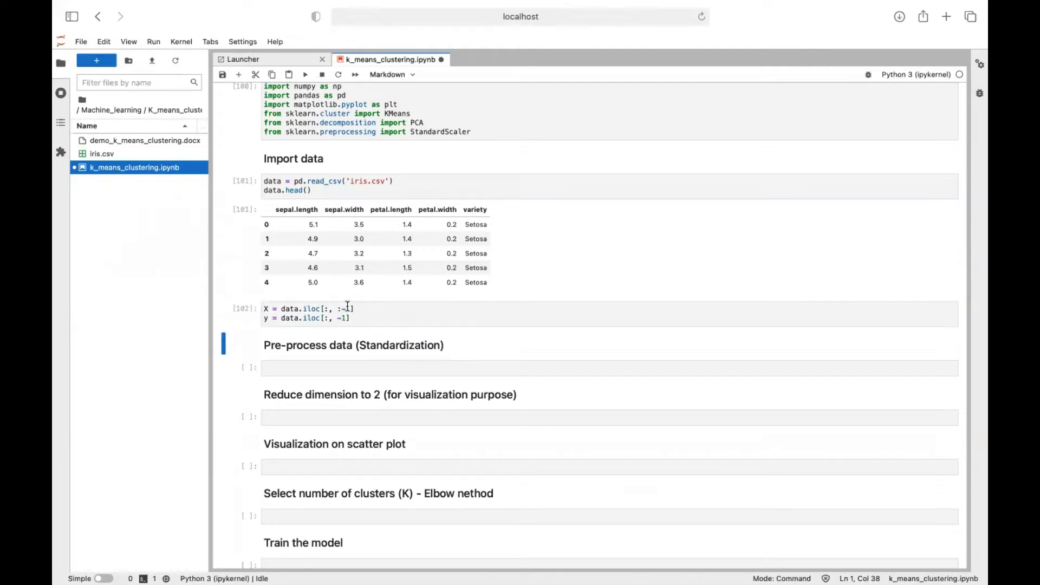
Preview the feature columns with X.head() in a new cell
{"action": "left_click", "coordinate": [238, 75]}
{"action": "type", "text": "X.head()"}
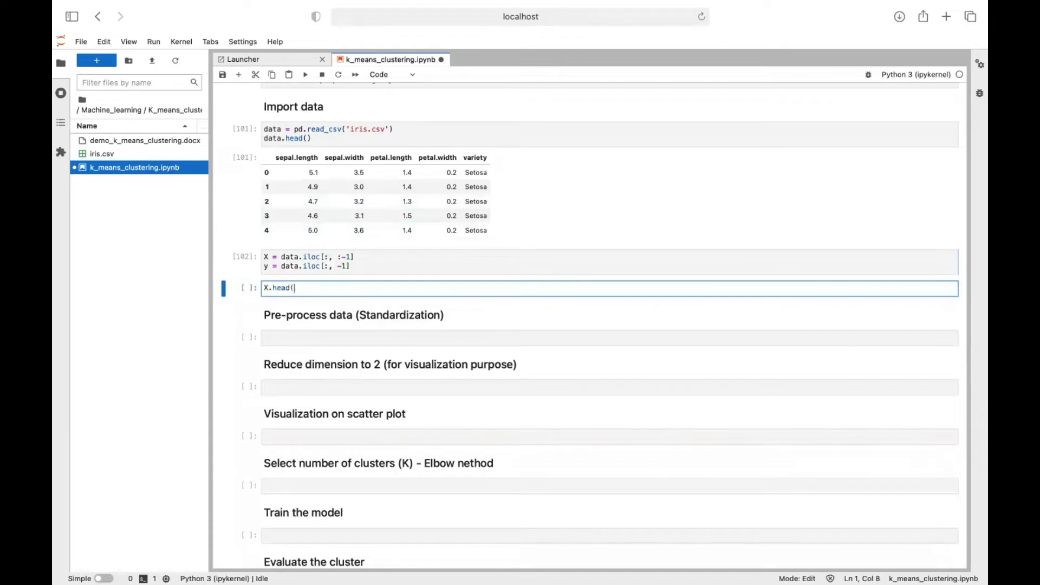
{"action": "key", "text": "shift+Return"}
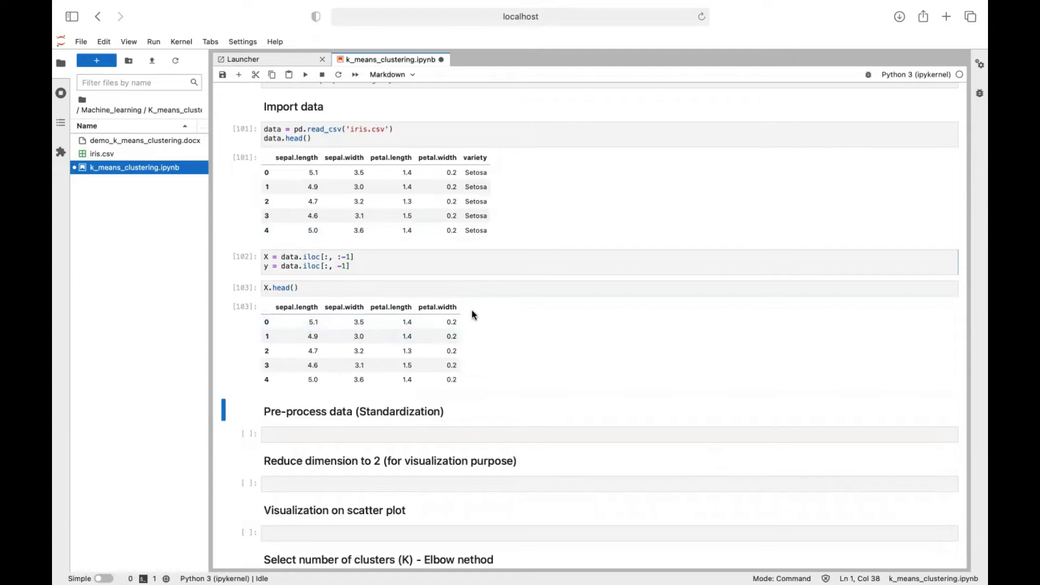
{"action": "scroll", "coordinate": [472, 316], "scroll_direction": "down", "scroll_amount": 1}
{"action": "left_click", "coordinate": [312, 298]}
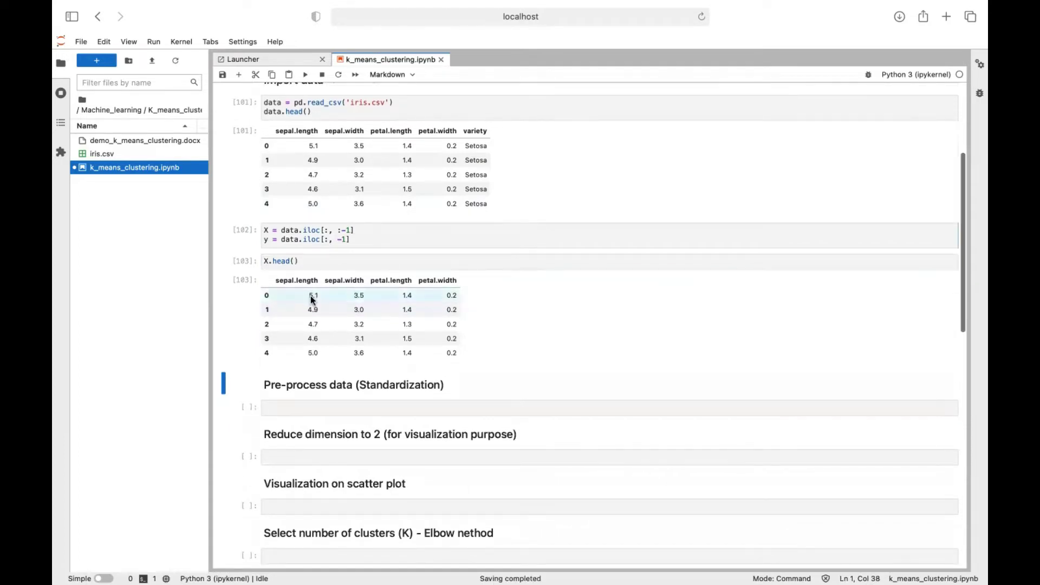
{"action": "left_click", "coordinate": [239, 75]}
{"action": "scroll", "coordinate": [358, 244], "scroll_direction": "down", "scroll_amount": 1}
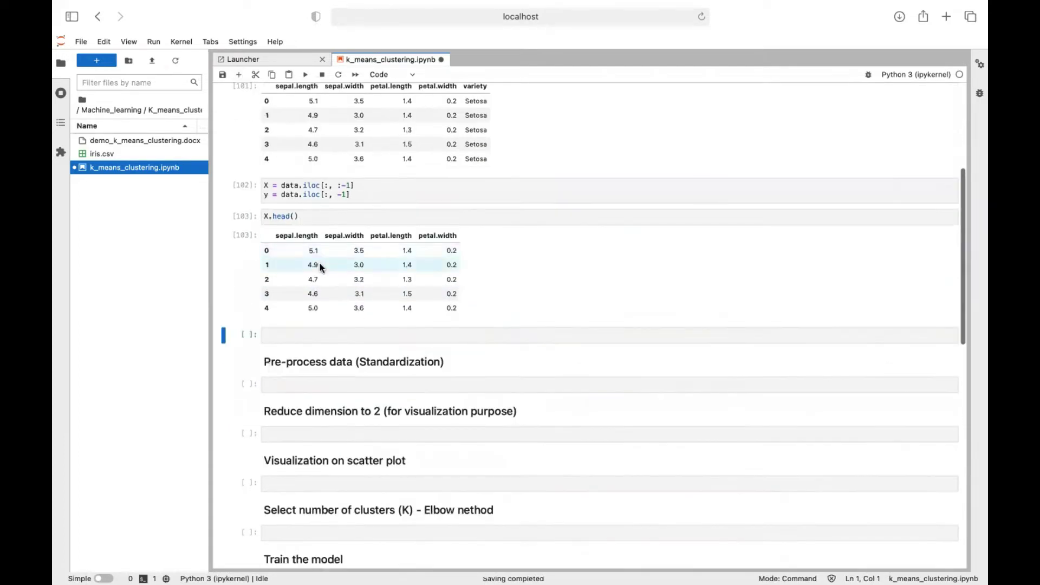
Run y.unique() to list the Setosa, Versicolor and Virginica labels
{"action": "left_click", "coordinate": [318, 334]}
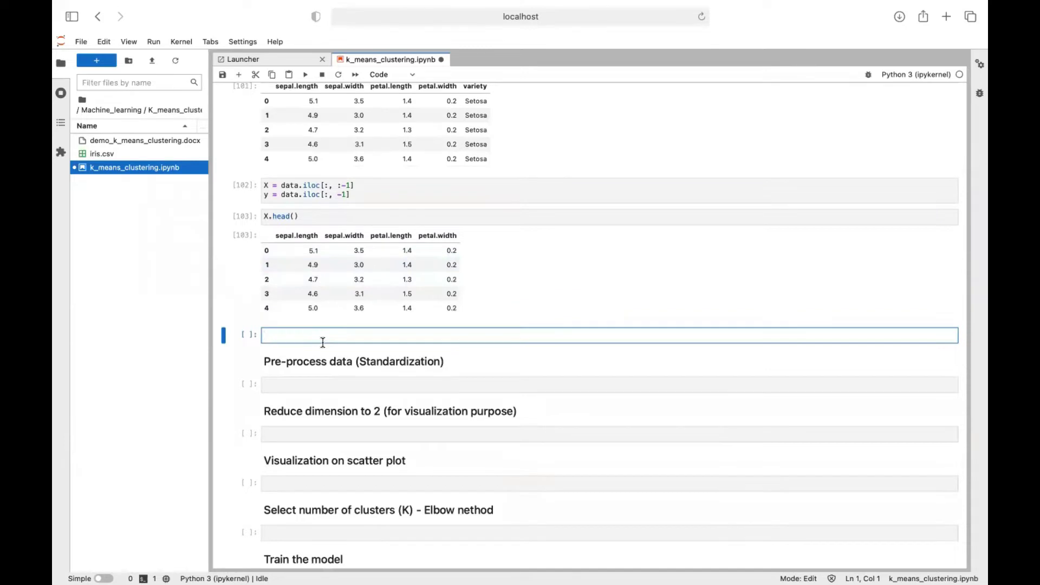
{"action": "type", "text": "y.uniqu"}
{"action": "type", "text": "e()"}
{"action": "key", "text": "shift+Return"}
{"action": "scroll", "coordinate": [323, 332], "scroll_direction": "down", "scroll_amount": 1}
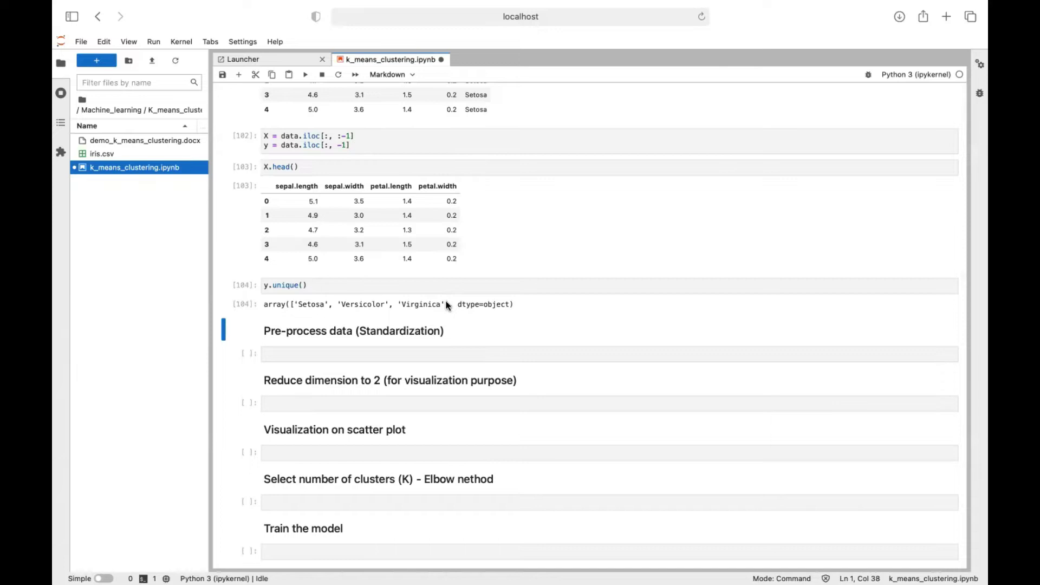
Standardize X with a StandardScaler using X = ss.fit_transform(X)
{"action": "mouse_move", "coordinate": [354, 361]}
{"action": "left_click", "coordinate": [421, 354]}
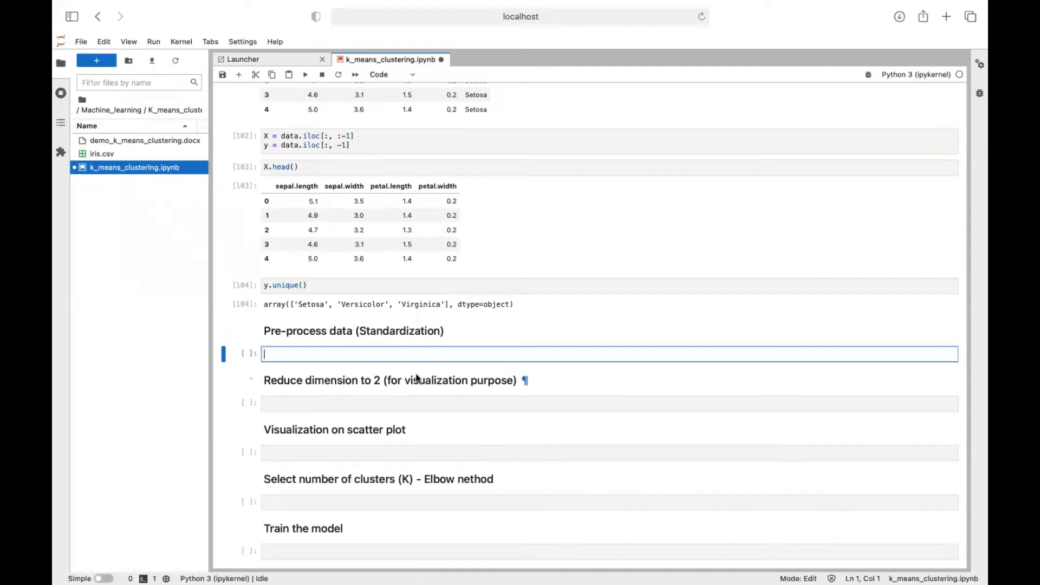
{"action": "type", "text": "ss = S"}
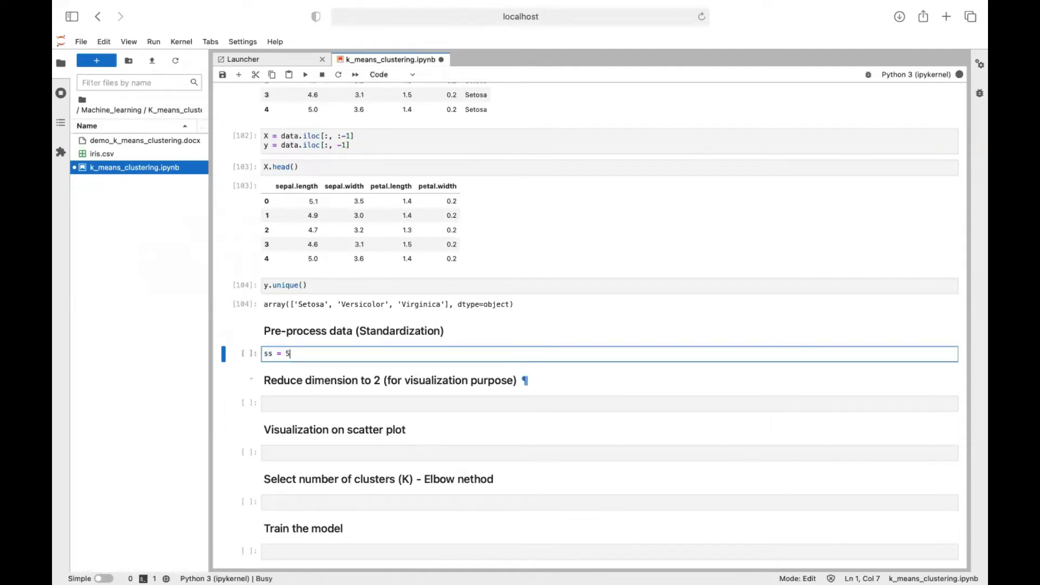
{"action": "key", "text": "Tab"}
{"action": "key", "text": "Return"}
{"action": "type", "text": "()"}
{"action": "key", "text": "Return"}
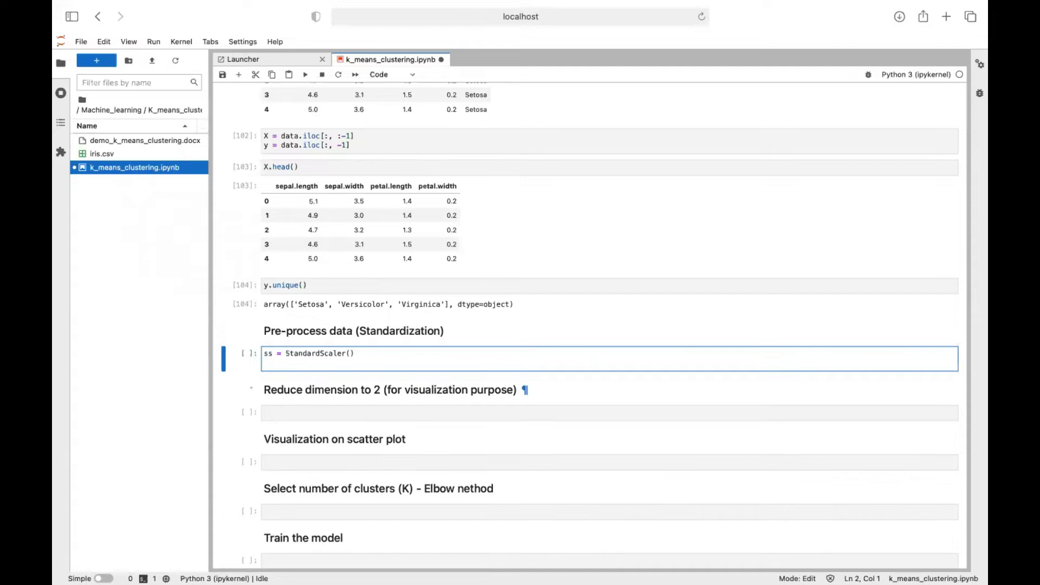
{"action": "type", "text": "X = ss.fi"}
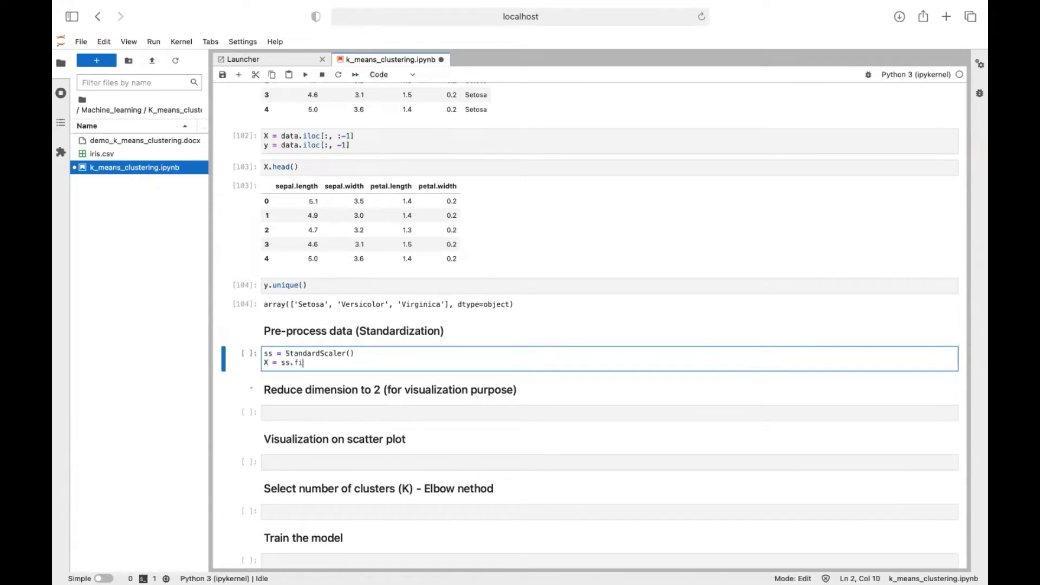
{"action": "type", "text": "t"}
{"action": "key", "text": "Tab"}
{"action": "key", "text": "Down"}
{"action": "key", "text": "Tab"}
{"action": "type", "text": "(X)"}
{"action": "key", "text": "shift+Return"}
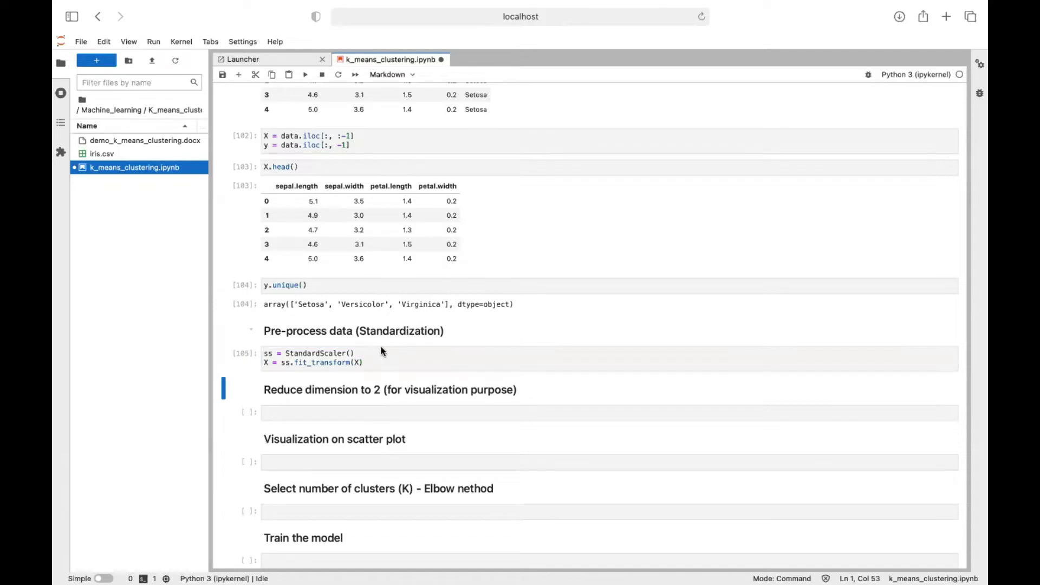
Check the type of the standardized X with type(X) in a new cell
{"action": "left_click", "coordinate": [337, 353]}
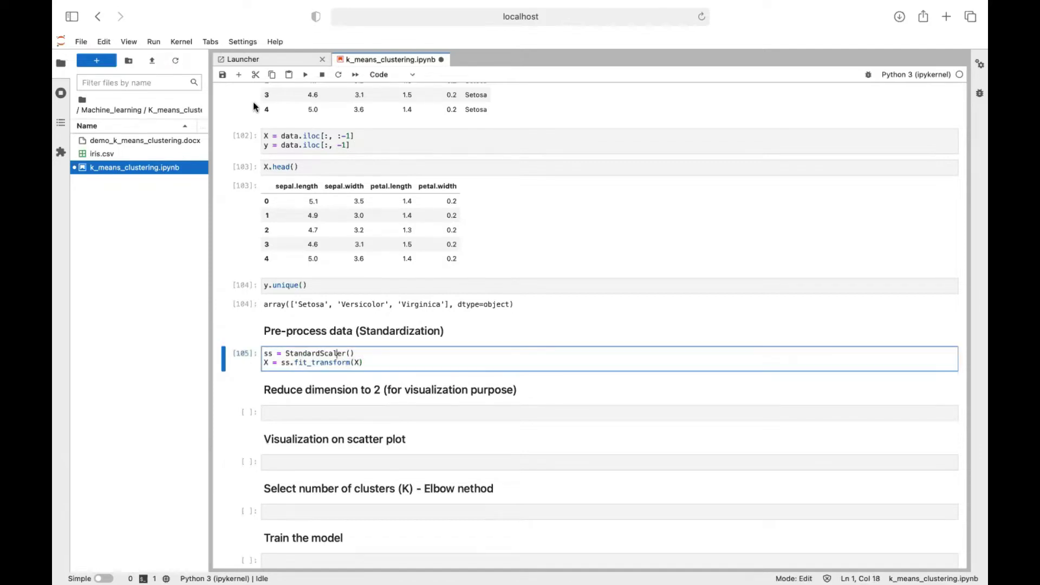
{"action": "left_click", "coordinate": [240, 75]}
{"action": "type", "text": "type("}
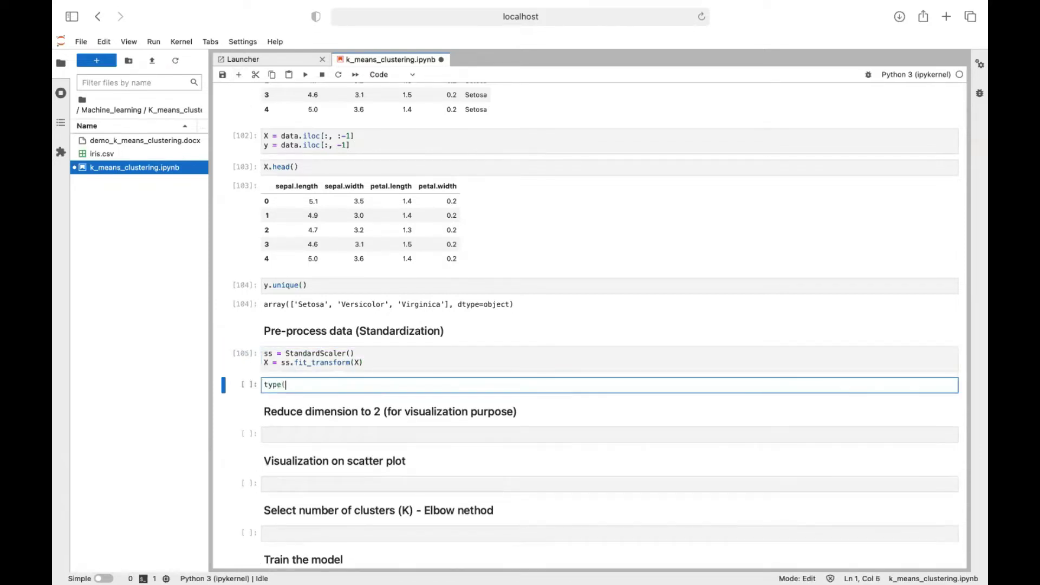
{"action": "type", "text": "X)"}
{"action": "key", "text": "shift+Return"}
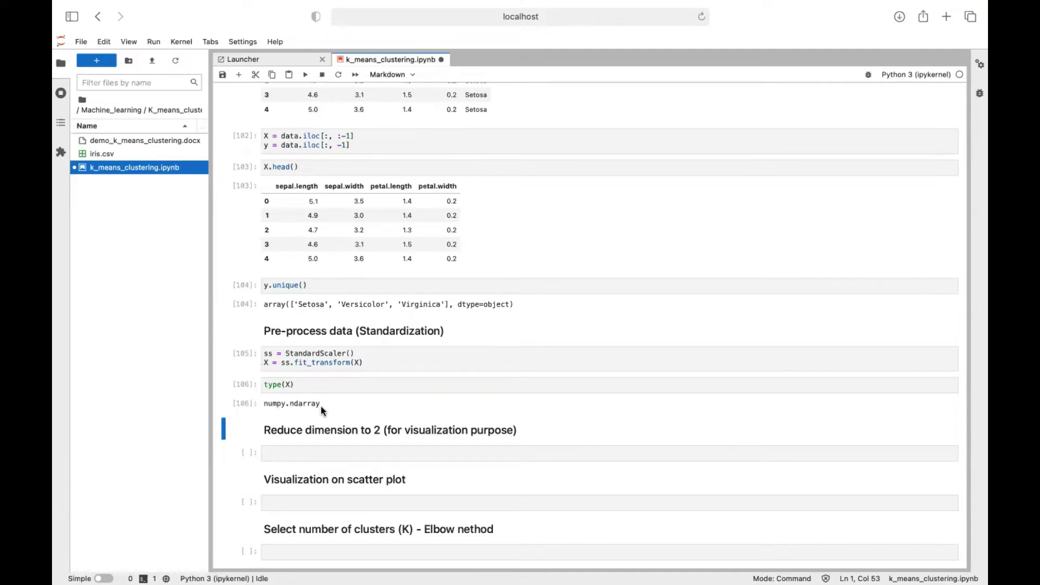
Rebuild X as a DataFrame with columns data.columns[:-1] and preview X.head()
{"action": "left_click", "coordinate": [316, 385]}
{"action": "key", "text": "ctrl+a"}
{"action": "type", "text": "X "}
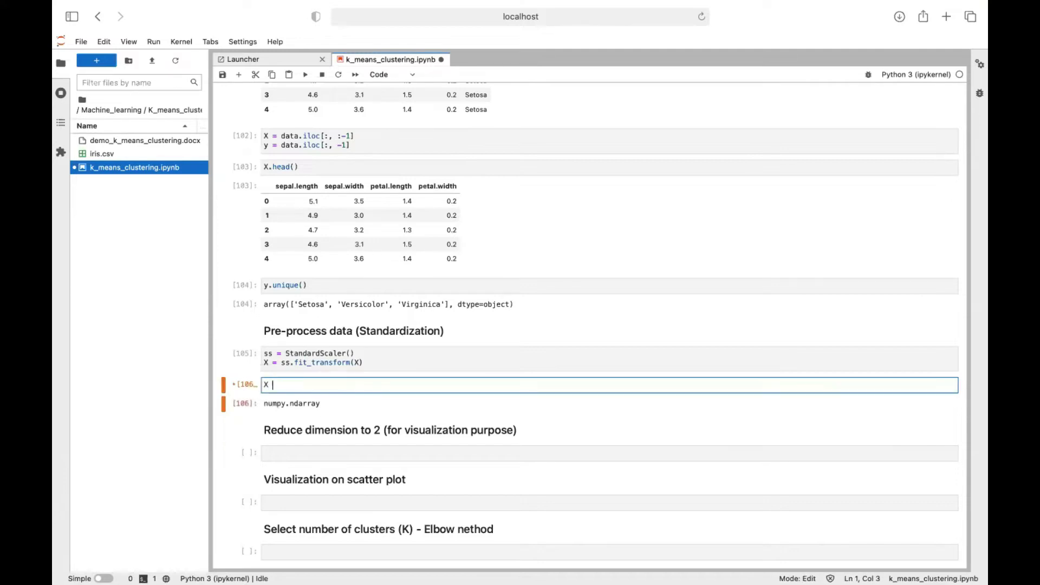
{"action": "type", "text": "= pd."}
{"action": "key", "text": "Tab"}
{"action": "type", "text": "D"}
{"action": "key", "text": "Down"}
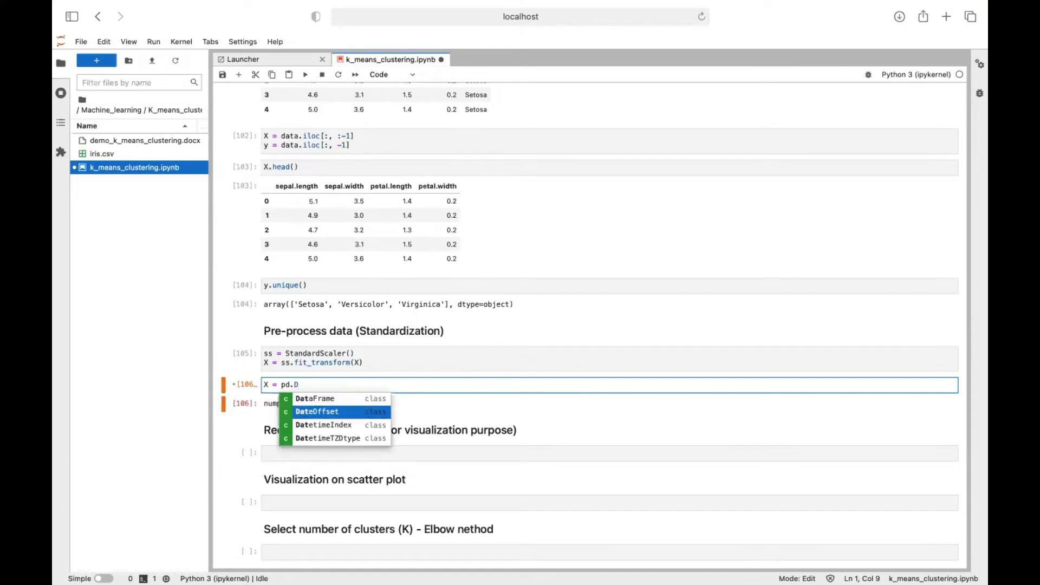
{"action": "key", "text": "Up"}
{"action": "key", "text": "Return"}
{"action": "type", "text": "(X, "}
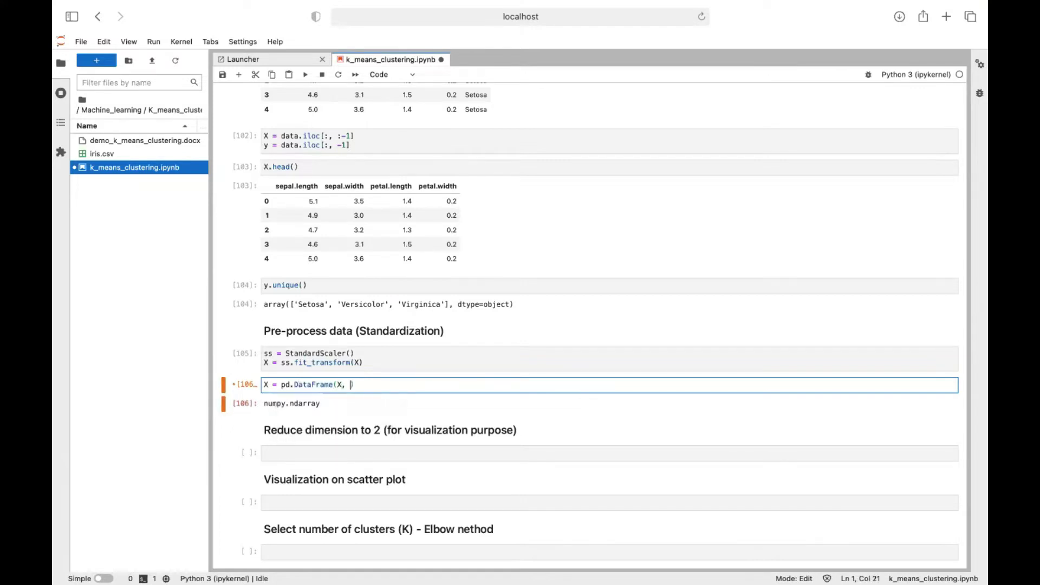
{"action": "type", "text": "co"}
{"action": "key", "text": "Tab"}
{"action": "key", "text": "Down"}
{"action": "key", "text": "Return"}
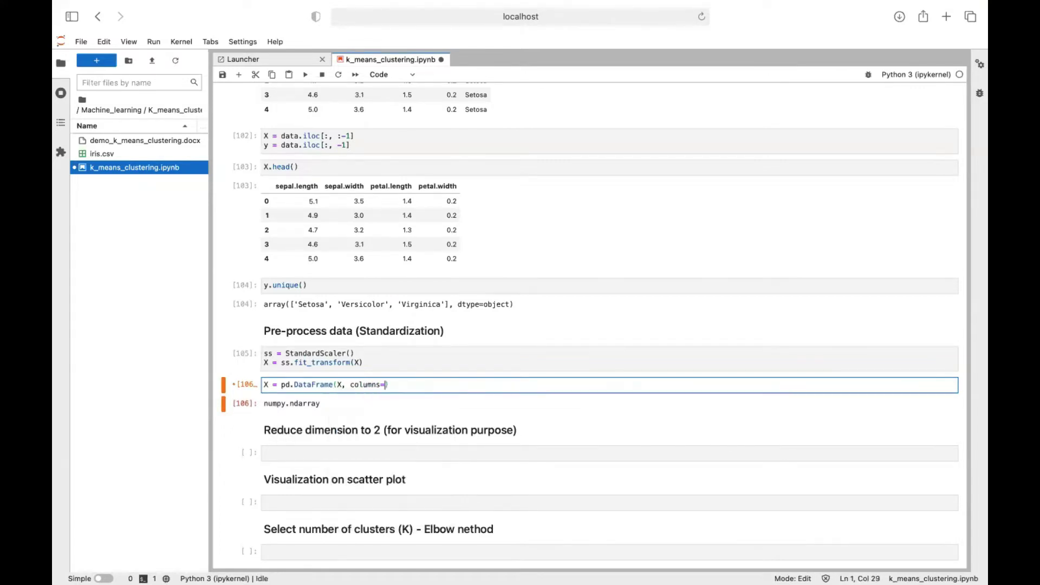
{"action": "type", "text": "=data.columns"}
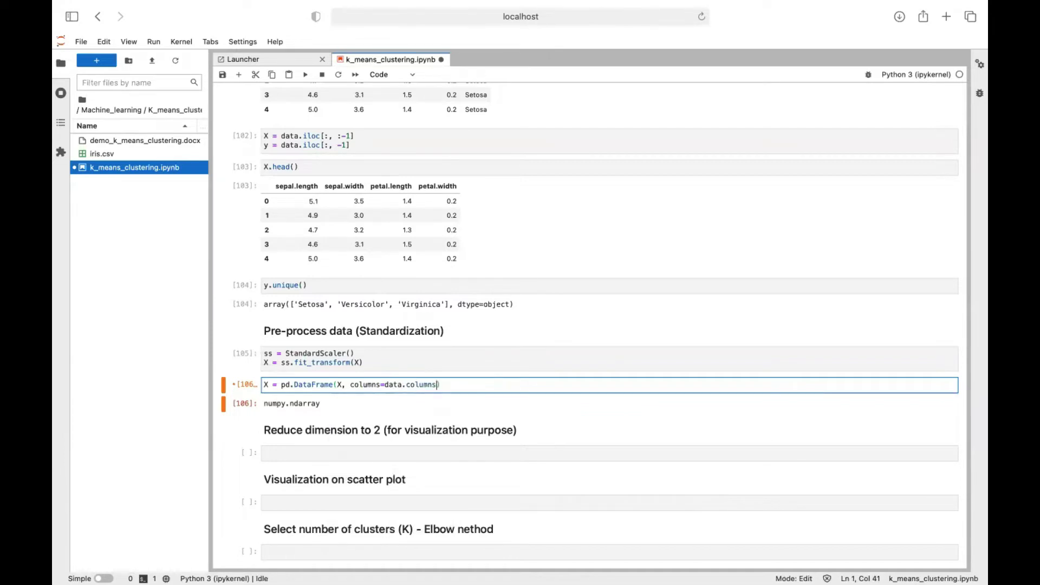
{"action": "type", "text": "[:-1])"}
{"action": "left_click_drag", "start_coordinate": [384, 385], "coordinate": [463, 385]}
{"action": "scroll", "coordinate": [443, 332], "scroll_direction": "up", "scroll_amount": 1}
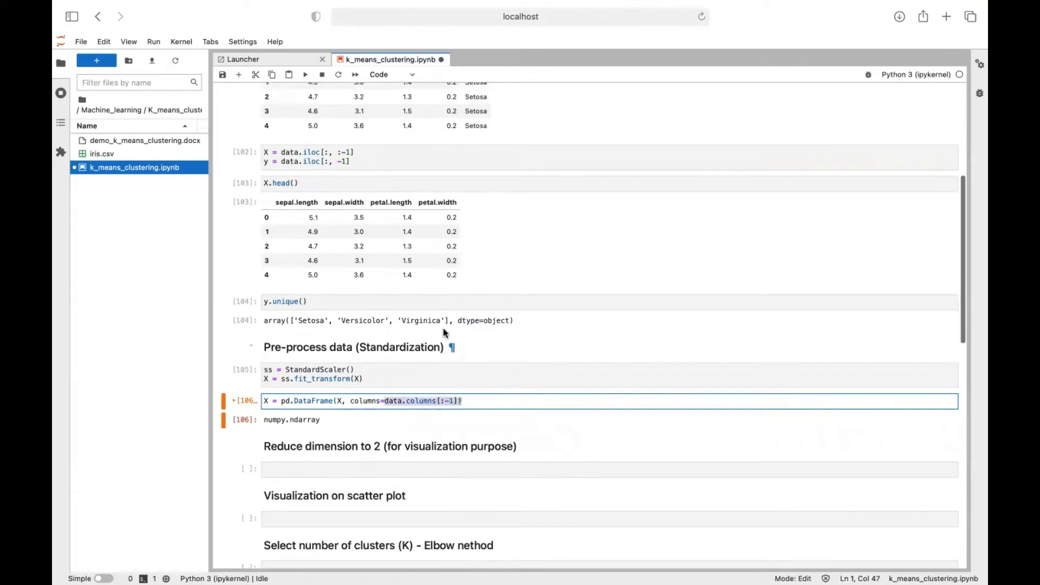
{"action": "scroll", "coordinate": [443, 331], "scroll_direction": "up", "scroll_amount": 3}
{"action": "scroll", "coordinate": [444, 331], "scroll_direction": "up", "scroll_amount": 2}
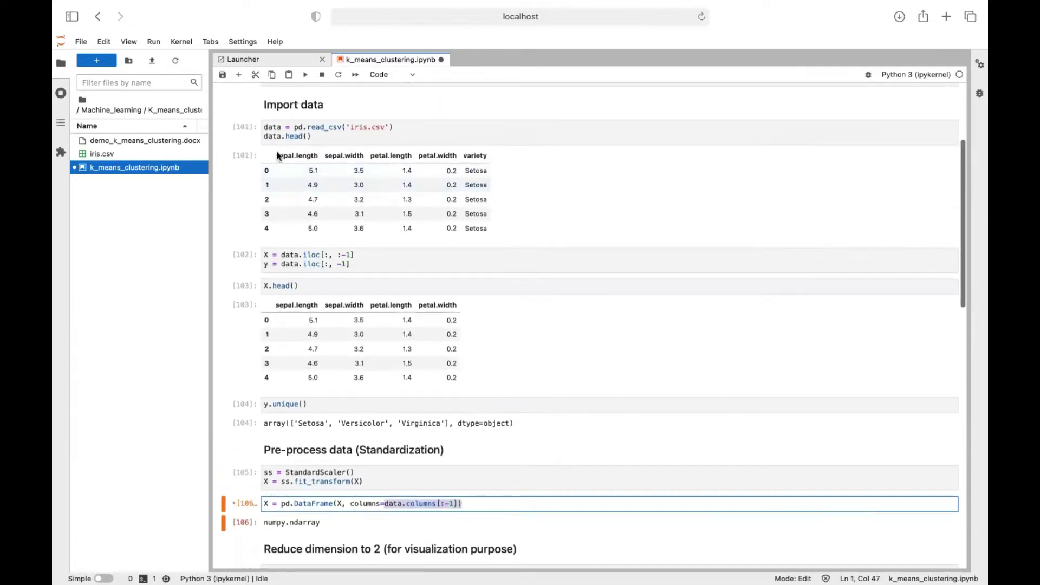
{"action": "scroll", "coordinate": [277, 155], "scroll_direction": "down", "scroll_amount": 2}
{"action": "scroll", "coordinate": [277, 156], "scroll_direction": "down", "scroll_amount": 2}
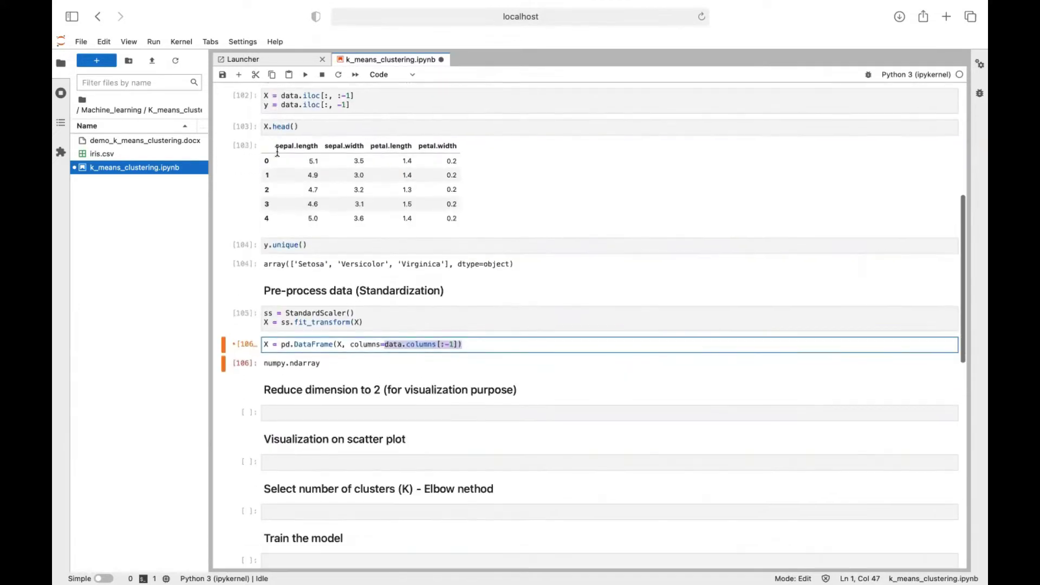
{"action": "left_click", "coordinate": [501, 344]}
{"action": "key", "text": "Return"}
{"action": "type", "text": "X.head("}
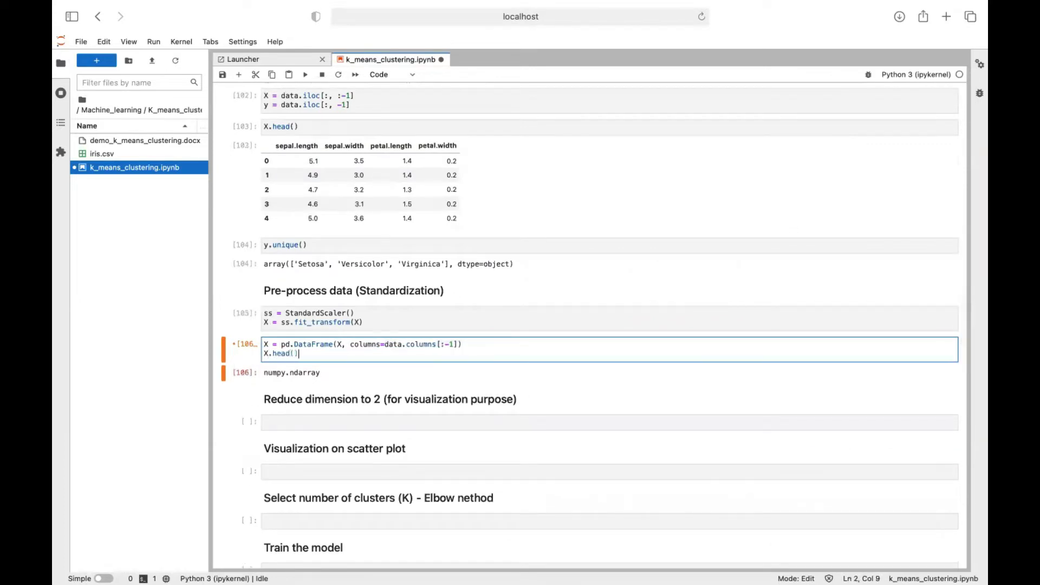
{"action": "key", "text": "shift+Return"}
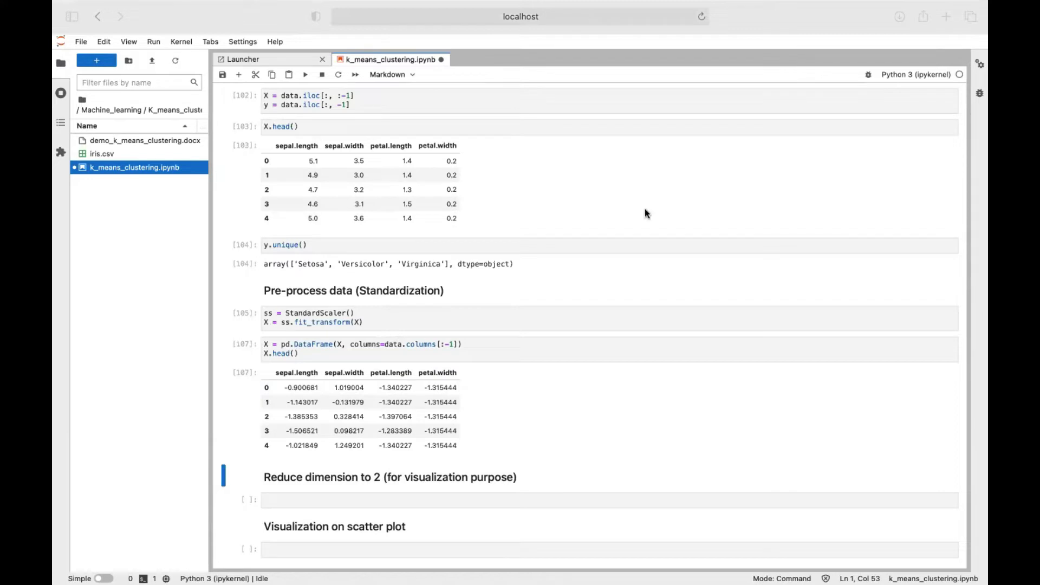
Print np.mean and np.std for each of the four standardized columns, then save
{"action": "left_click", "coordinate": [309, 427]}
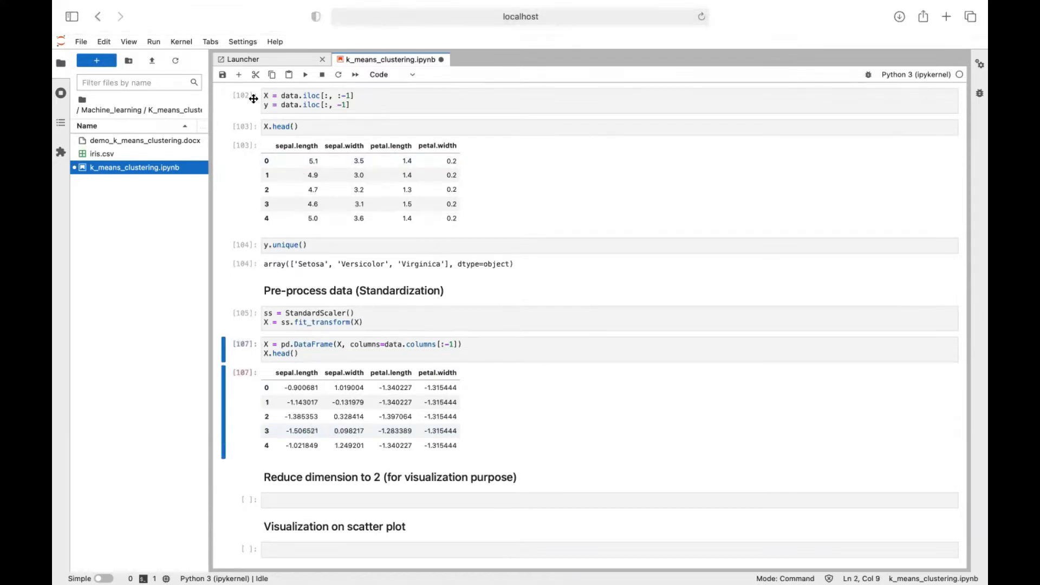
{"action": "left_click", "coordinate": [238, 78]}
{"action": "left_click", "coordinate": [320, 372]}
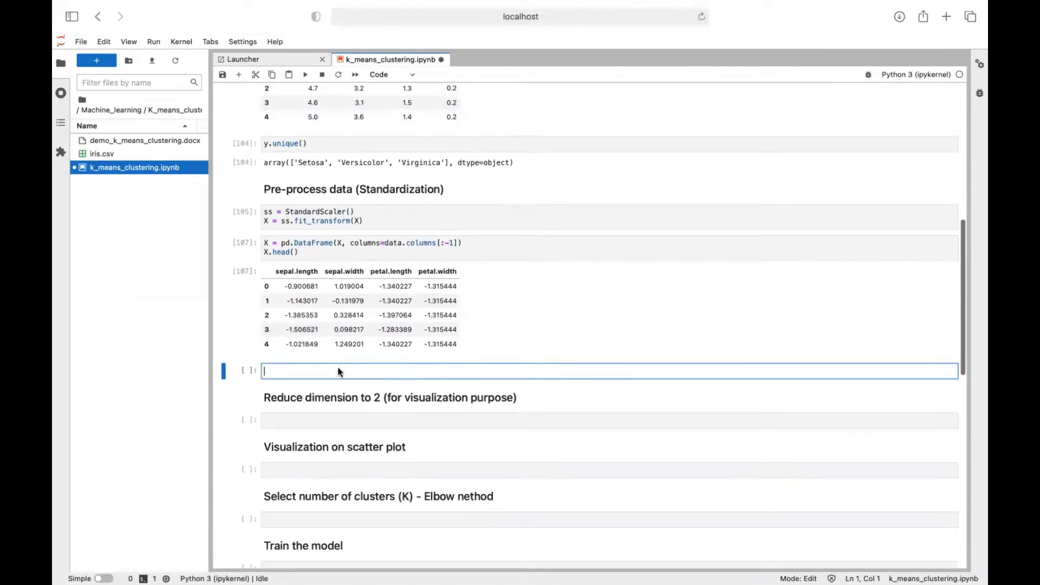
{"action": "type", "text": "print(np.mean(X['sepal.length']), np.std(X['sepal.length'])) print(np.mean(X['sepal.width']), np.std(X['sepal.width'])) print(np.mean(X['petal.length']), np.std(X['petal.length'])) print(np.mean(X['petal.width']), np.std(X['petal.width']))"}
{"action": "key", "text": "BackSpace"}
{"action": "scroll", "coordinate": [382, 342], "scroll_direction": "down", "scroll_amount": 1}
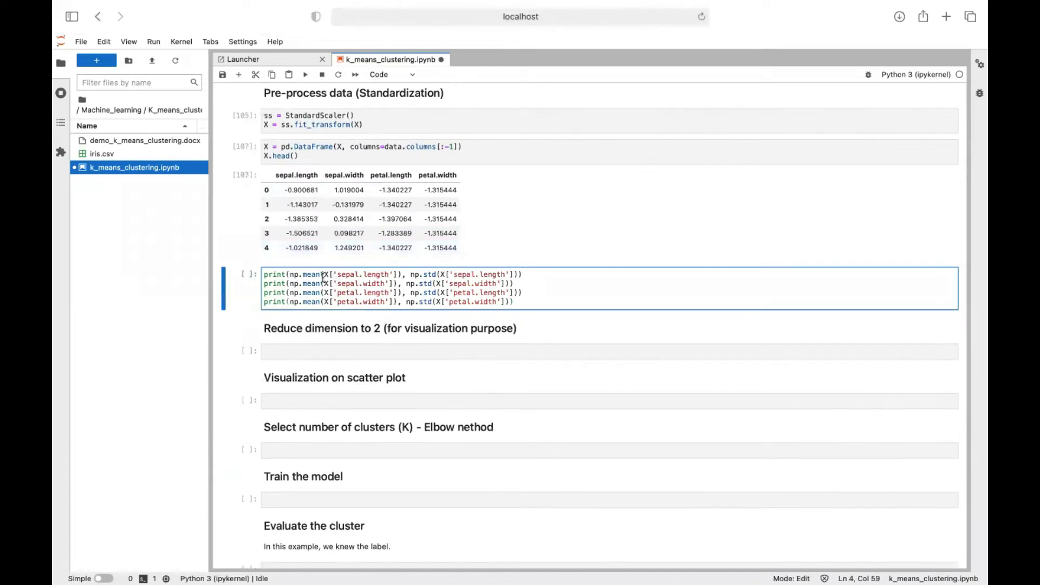
{"action": "double_click", "coordinate": [311, 274]}
{"action": "double_click", "coordinate": [428, 275]}
{"action": "key", "text": "shift+Return"}
{"action": "scroll", "coordinate": [523, 317], "scroll_direction": "down", "scroll_amount": 1}
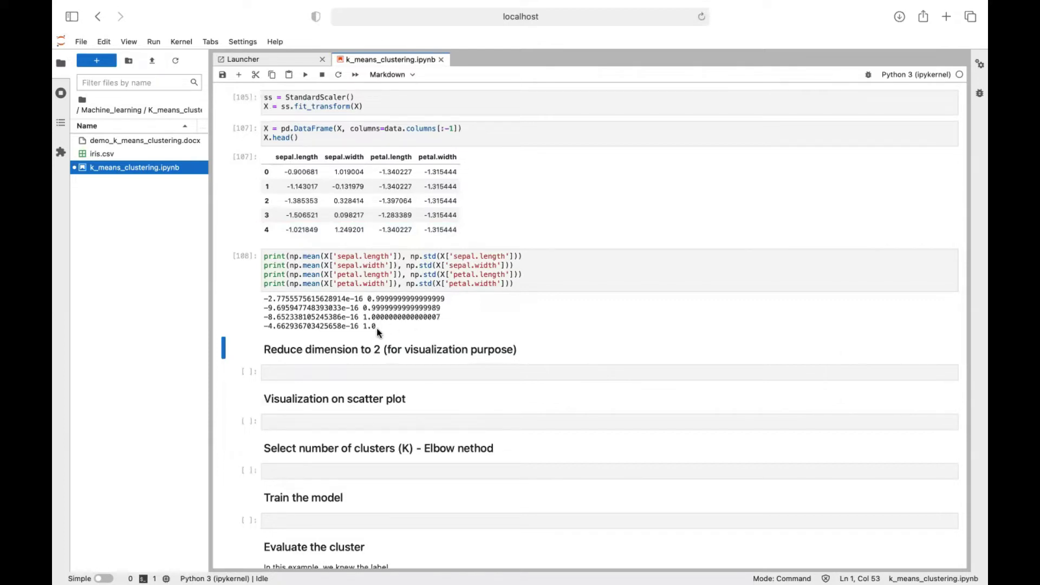
{"action": "key", "text": "ctrl+s"}
{"action": "left_click", "coordinate": [369, 369]}
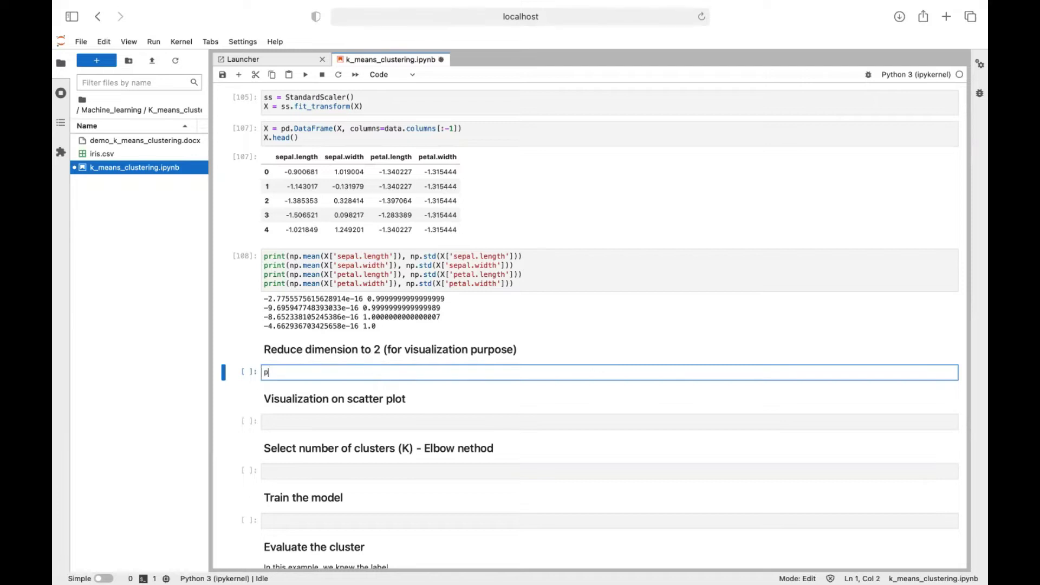
{"action": "type", "text": "pca = P"}
Create a two-component PCA and apply fit_transform to X
{"action": "key", "text": "Tab"}
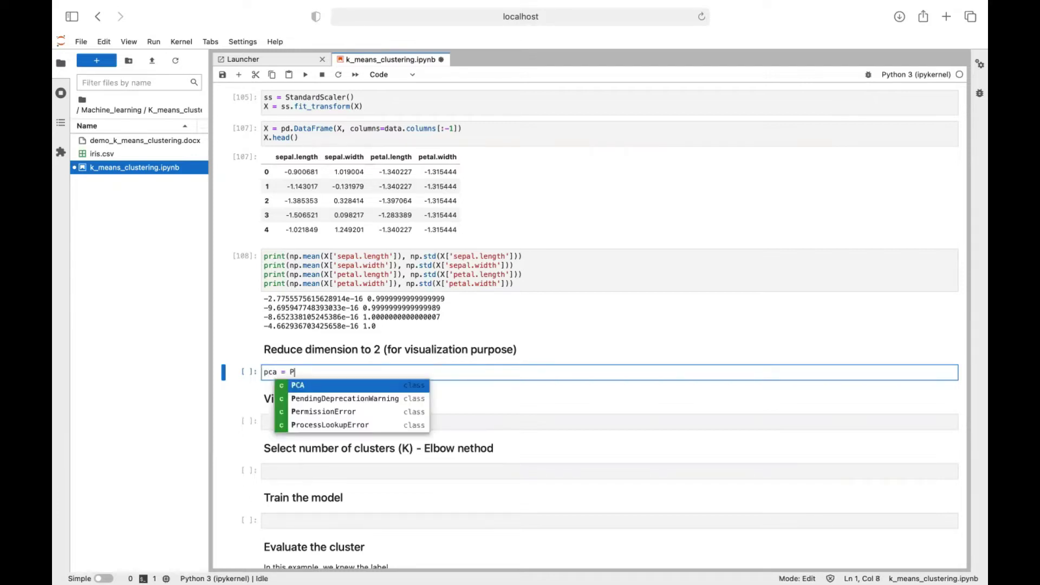
{"action": "key", "text": "Return"}
{"action": "type", "text": "(n"}
{"action": "key", "text": "Tab"}
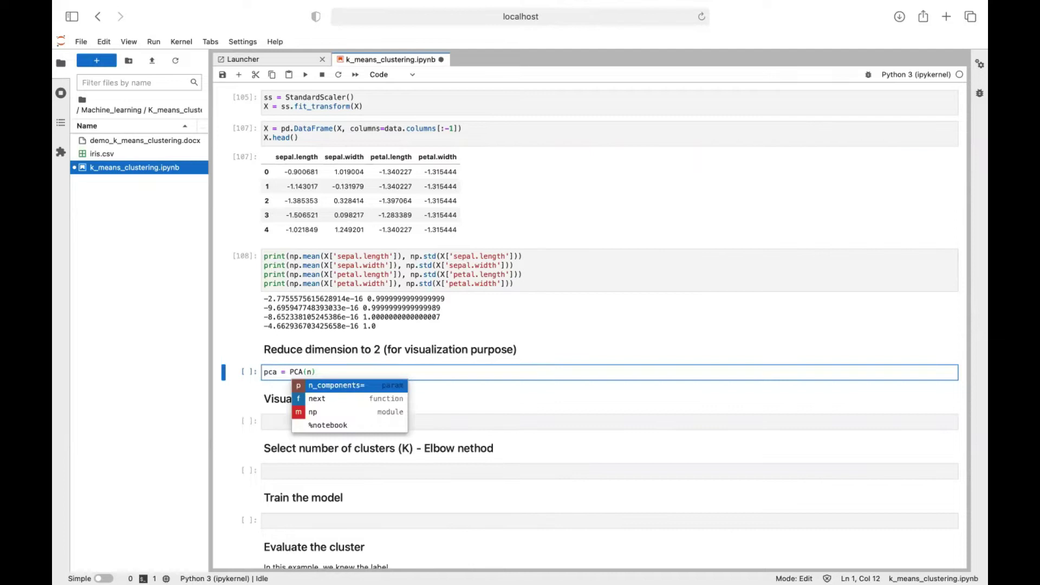
{"action": "key", "text": "Return"}
{"action": "type", "text": "2"}
{"action": "key", "text": "End"}
{"action": "key", "text": "Return"}
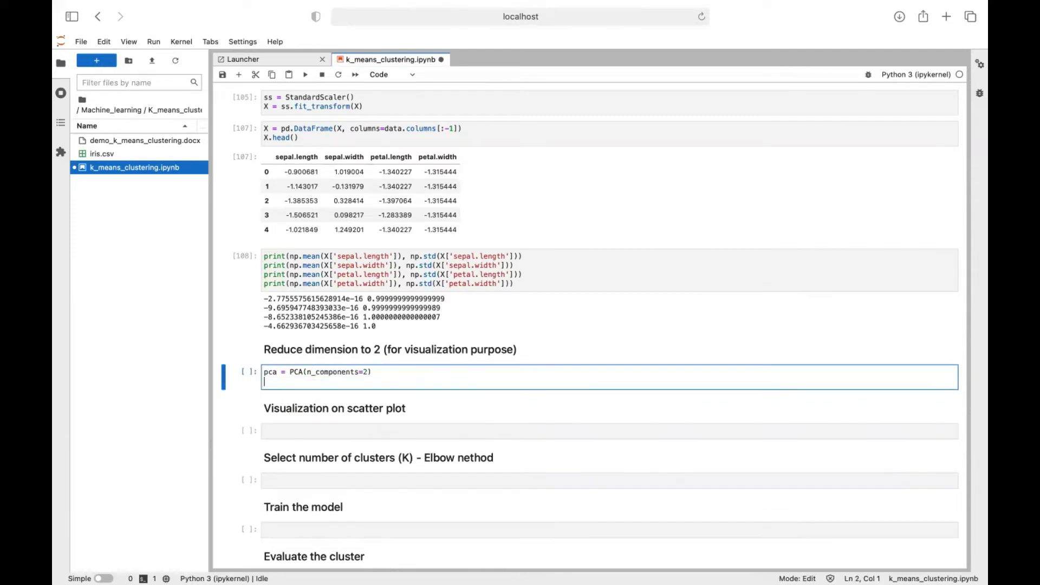
{"action": "type", "text": "X = pca.fit"}
{"action": "key", "text": "Tab"}
{"action": "key", "text": "Down"}
{"action": "key", "text": "Return"}
{"action": "type", "text": "(X)"}
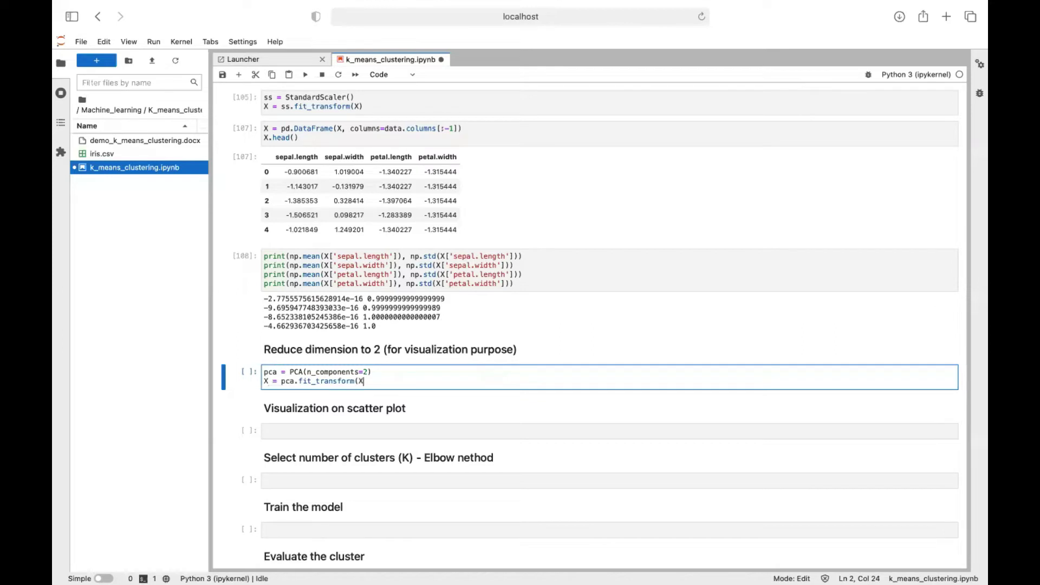
Wrap the result as a DataFrame with columns PC1 and PC2 and preview X.head()
{"action": "key", "text": "Return"}
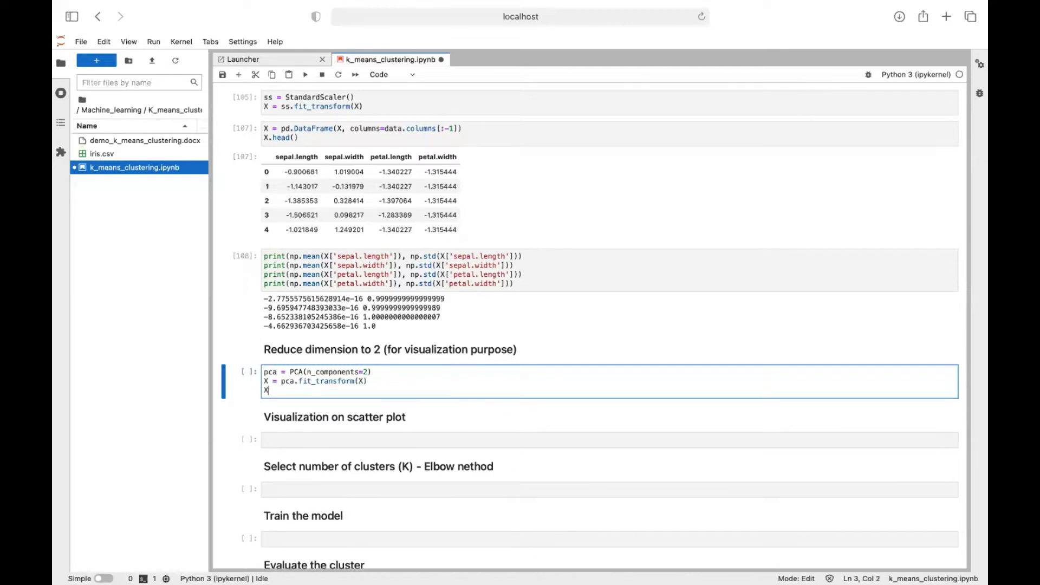
{"action": "type", "text": "X = pd.D"}
{"action": "key", "text": "Tab"}
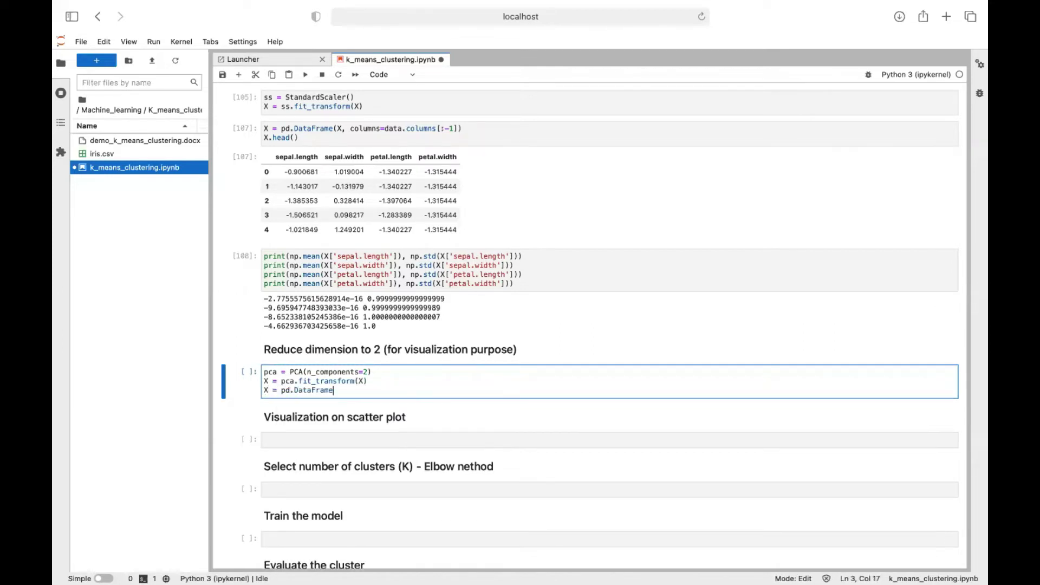
{"action": "type", "text": "(X, c"}
{"action": "key", "text": "Tab"}
{"action": "key", "text": "Down"}
{"action": "key", "text": "Return"}
{"action": "type", "text": "=["}
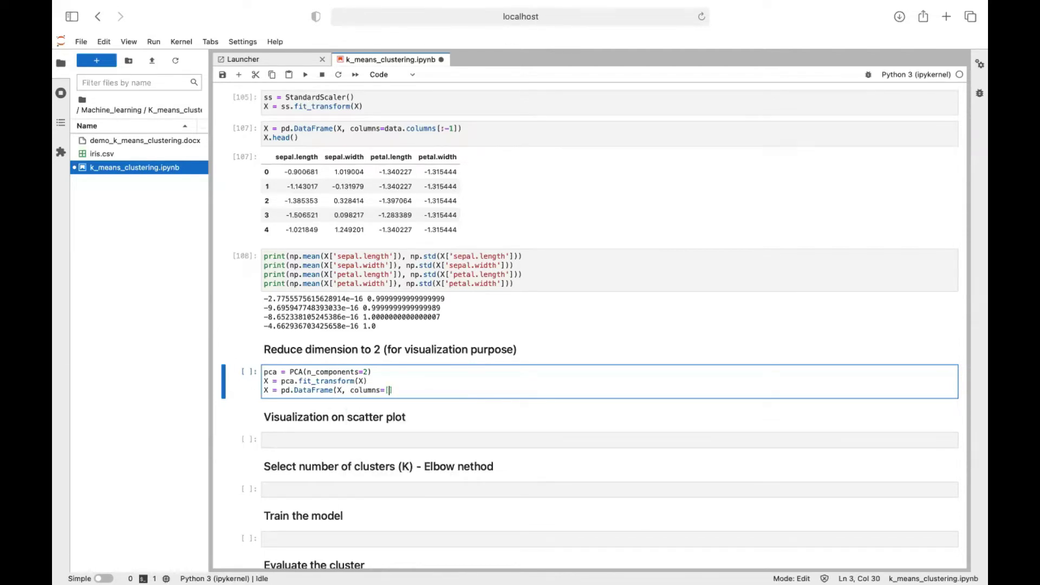
{"action": "type", "text": "''"}
{"action": "left_click", "coordinate": [390, 389]}
{"action": "type", "text": "'PC1'"}
{"action": "type", "text": ", 'PC"}
{"action": "type", "text": "2'])"}
{"action": "key", "text": "Return"}
{"action": "type", "text": "X.head()"}
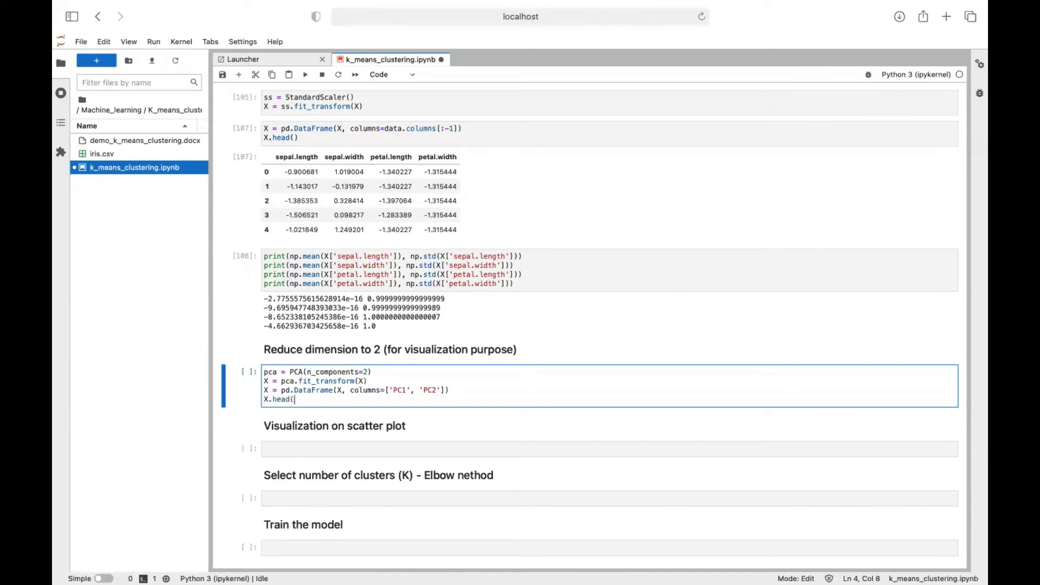
{"action": "key", "text": "shift+Return"}
{"action": "scroll", "coordinate": [310, 387], "scroll_direction": "down", "scroll_amount": 2}
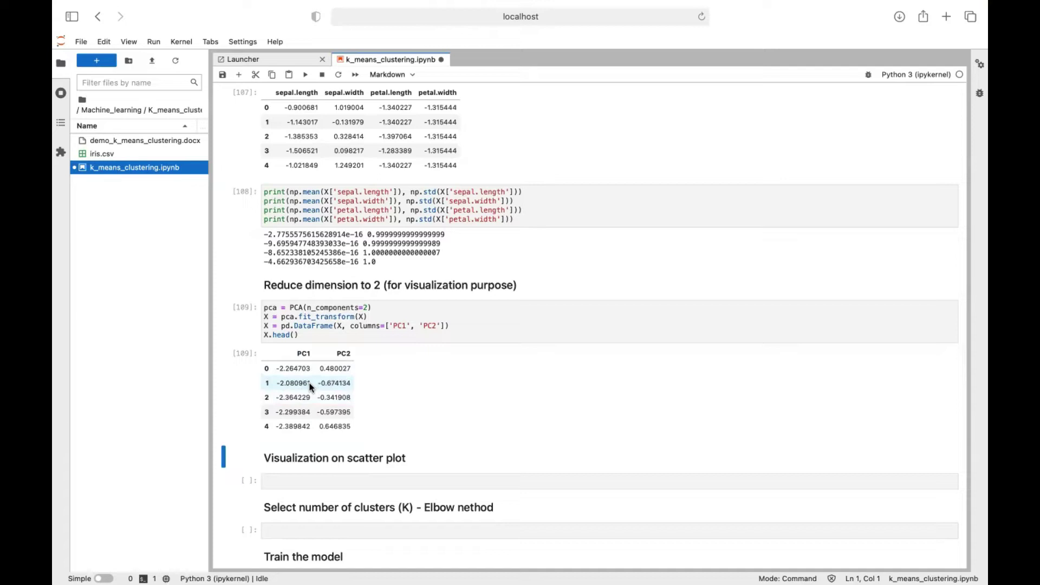
{"action": "scroll", "coordinate": [309, 387], "scroll_direction": "down", "scroll_amount": 2}
{"action": "scroll", "coordinate": [310, 386], "scroll_direction": "down", "scroll_amount": 2}
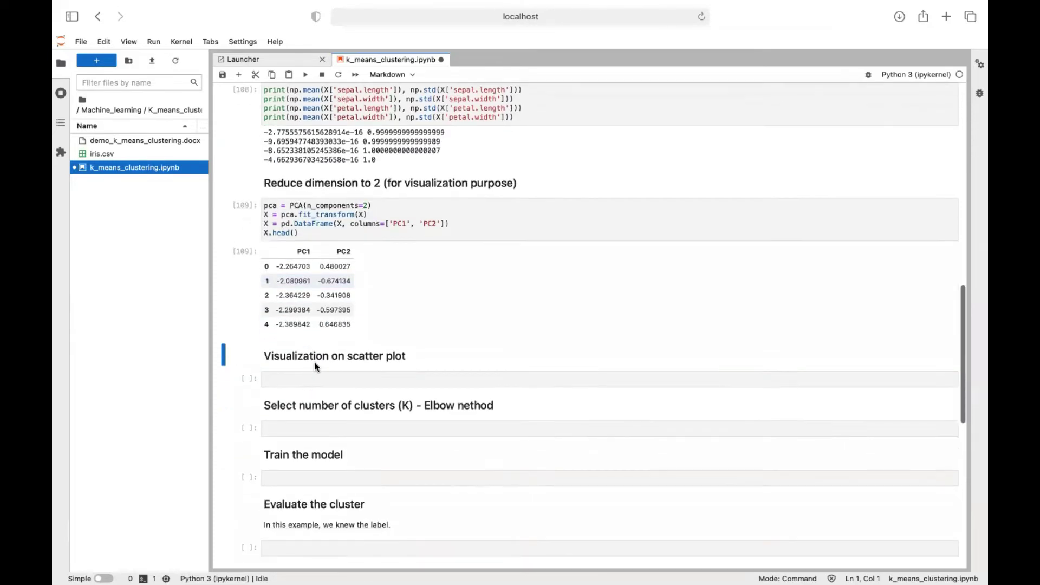
{"action": "scroll", "coordinate": [319, 355], "scroll_direction": "down", "scroll_amount": 1}
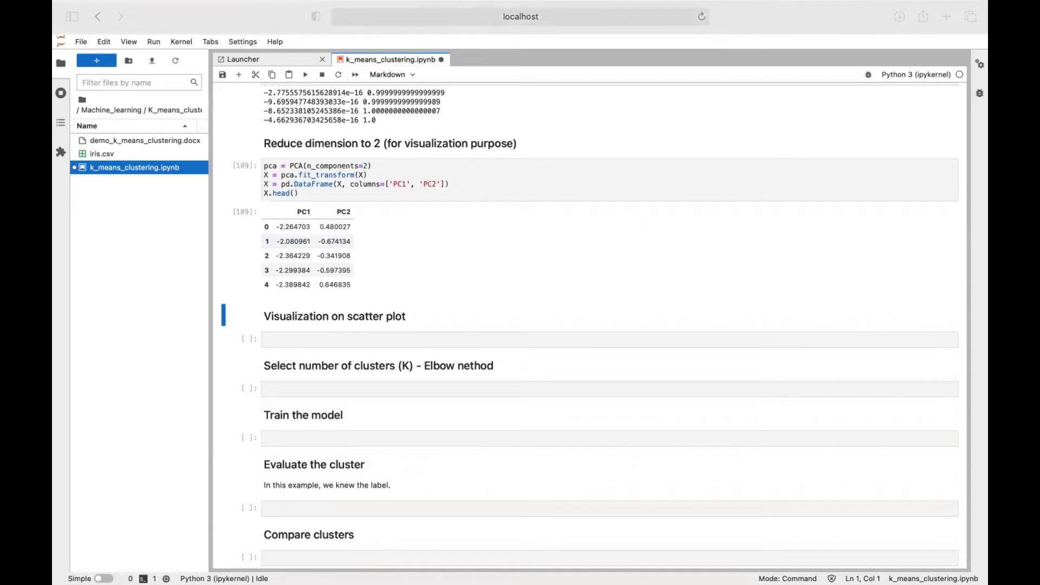
Draw the PC1 versus PC2 scatter plot with axis labels and title 'Scatter plot of data'
{"action": "left_click", "coordinate": [414, 341]}
{"action": "type", "text": "plt.figure(figsize=(8, 6)) plt.scatter(X['PC1'], X['PC2']) plt.xlabel('PC1') plt.ylabel('PC2') plt.title('Scatter plot of data') plt.show()"}
{"action": "key", "text": "shift+Return"}
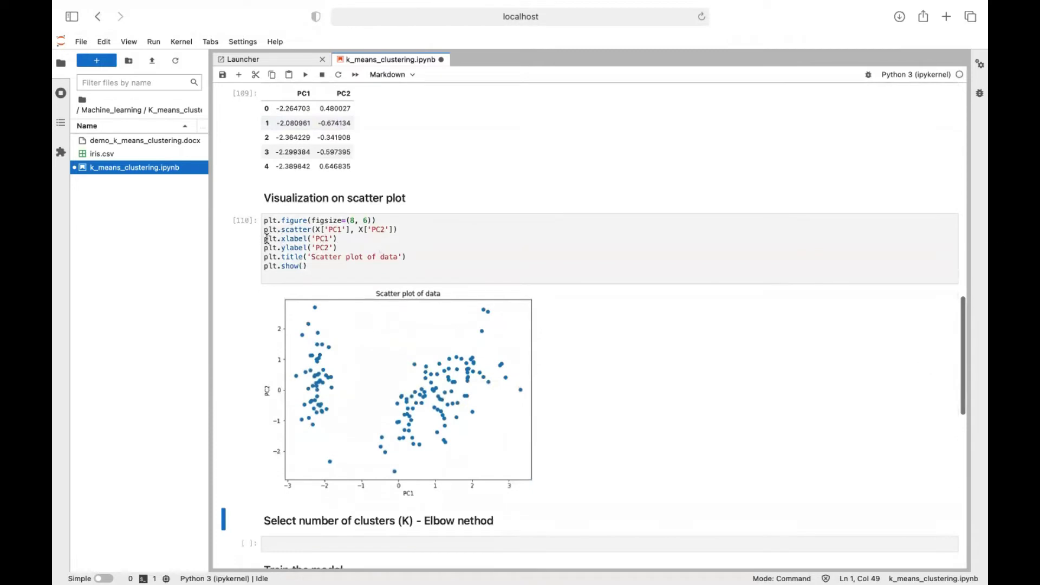
{"action": "left_click_drag", "start_coordinate": [265, 238], "coordinate": [407, 257]}
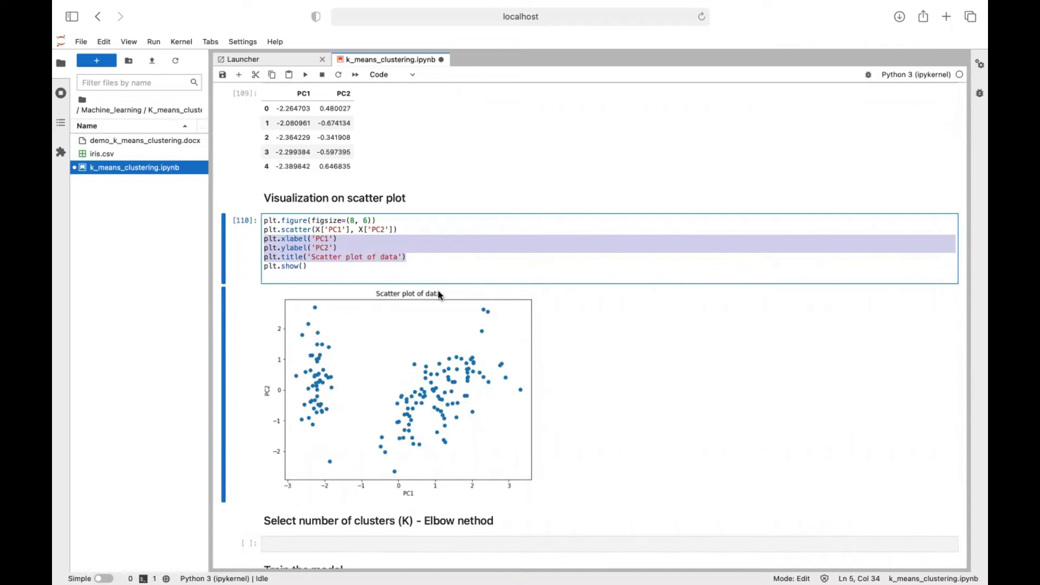
{"action": "scroll", "coordinate": [438, 293], "scroll_direction": "down", "scroll_amount": 1}
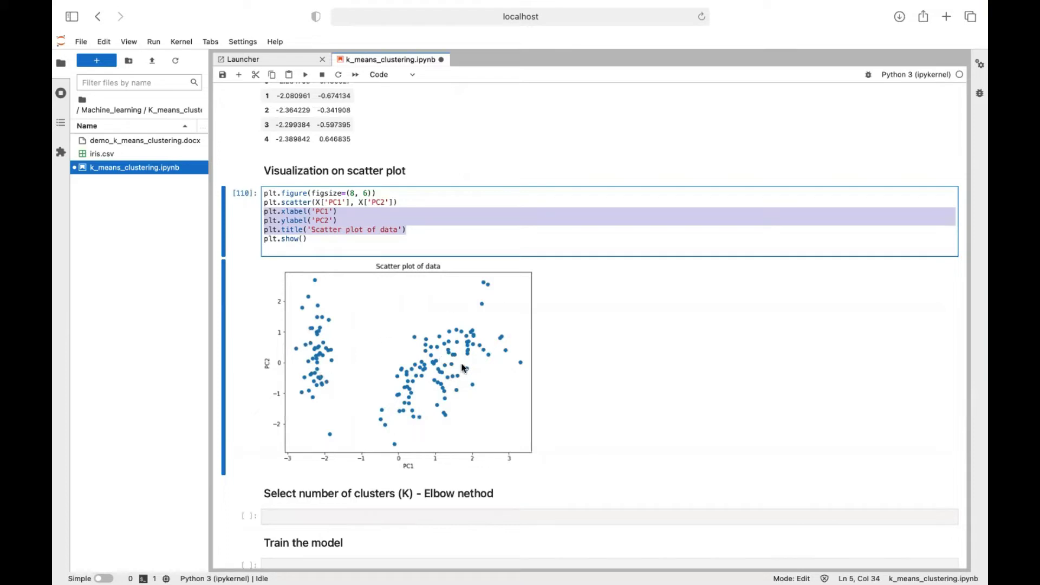
{"action": "left_click", "coordinate": [503, 224]}
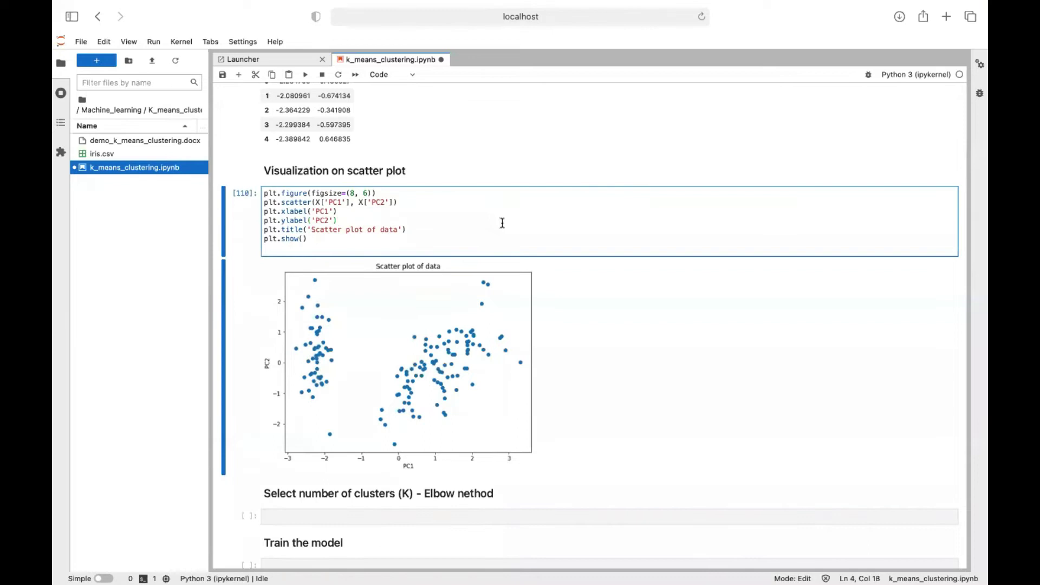
{"action": "scroll", "coordinate": [496, 244], "scroll_direction": "down", "scroll_amount": 5}
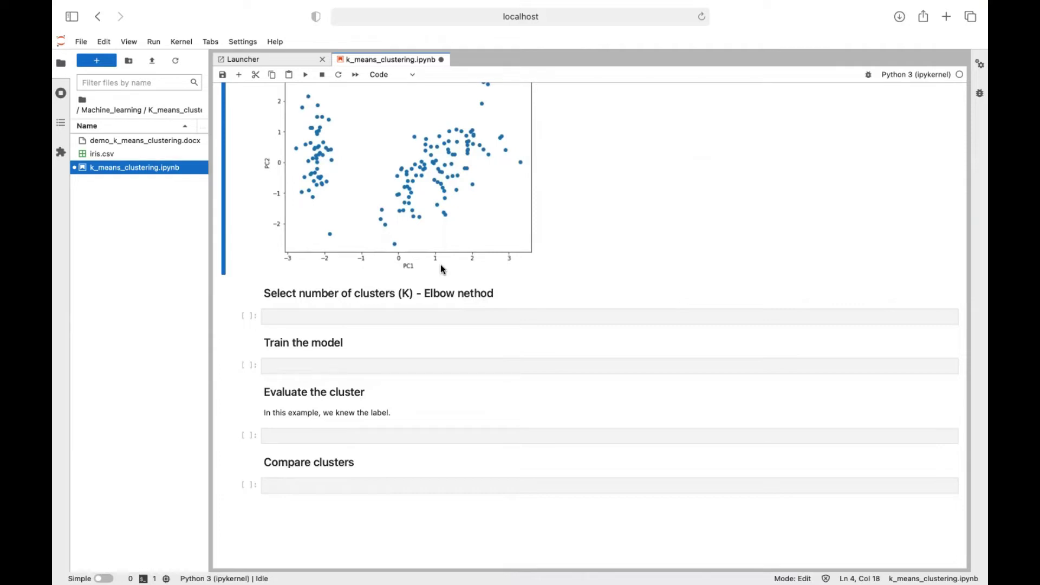
Save the k_means_clustering notebook with Ctrl+S
{"action": "key", "text": "ctrl+s"}
Write a k=1–10 loop that creates a KMeans model with n_clusters set to k
{"action": "left_click", "coordinate": [336, 316]}
{"action": "type", "text": "sum_of_squared "}
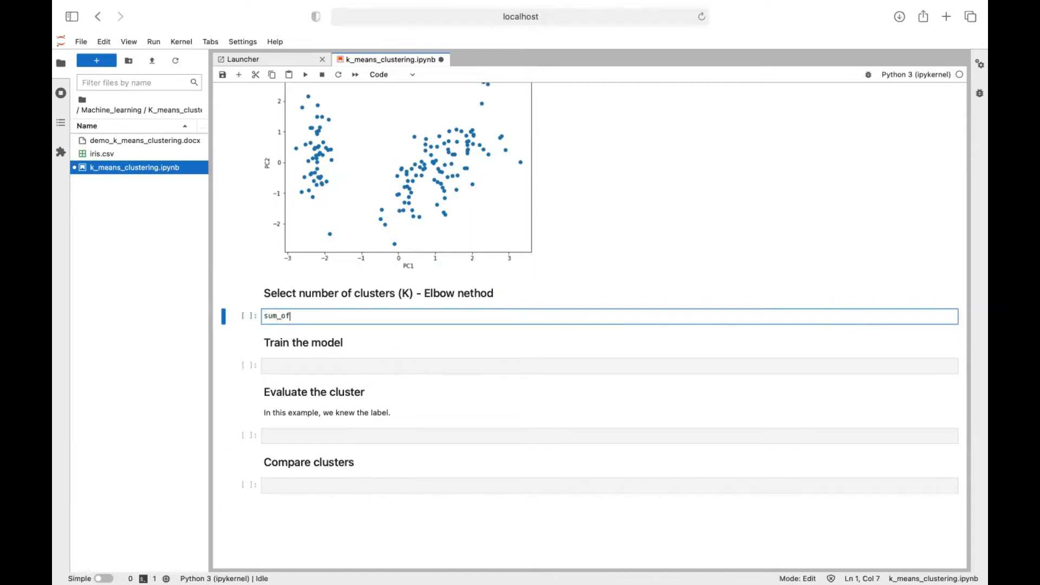
{"action": "type", "text": "= []"}
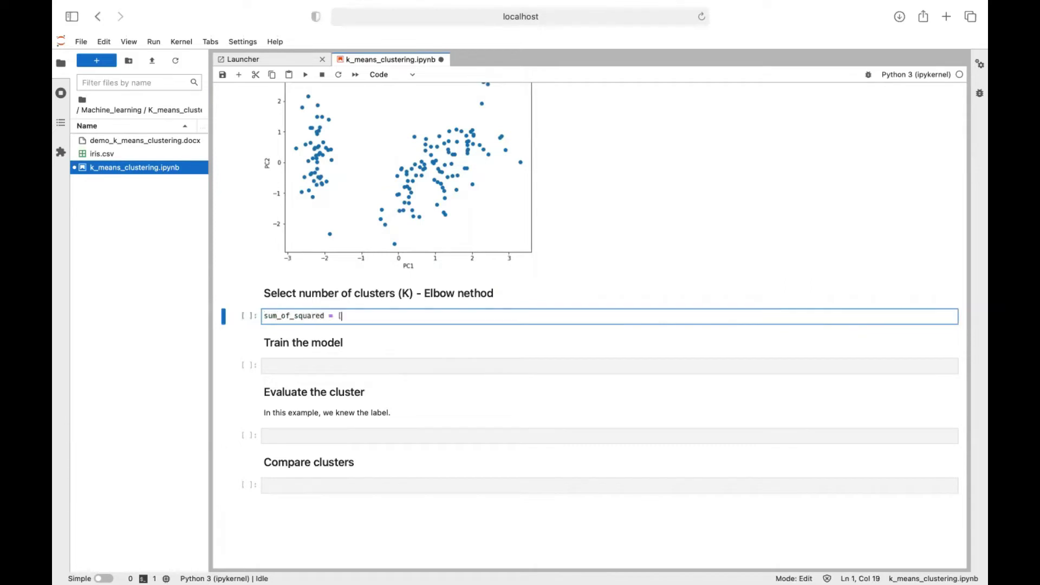
{"action": "key", "text": "Return"}
{"action": "type", "text": "for k in "}
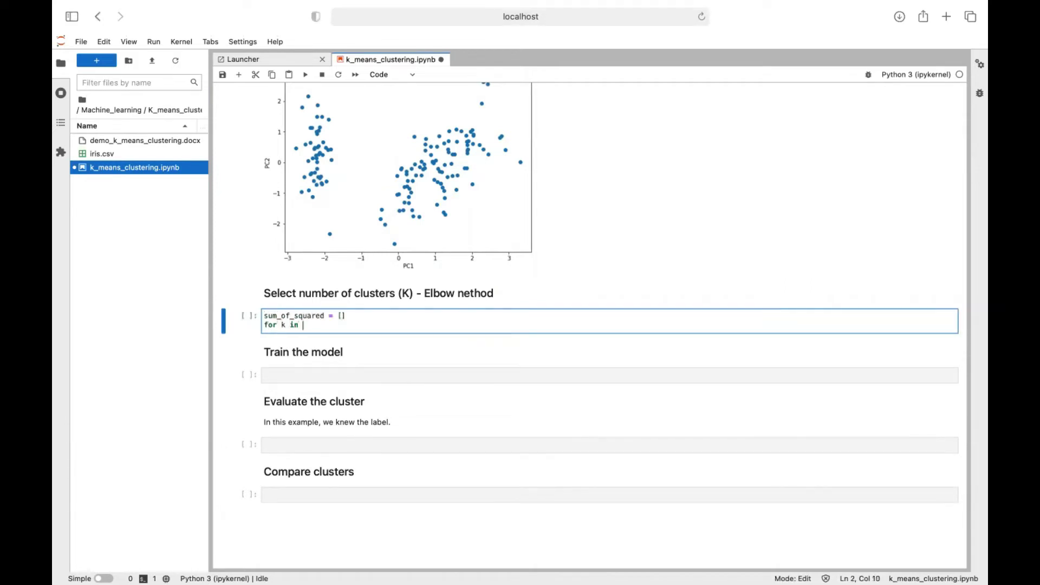
{"action": "type", "text": "range(1,11):"}
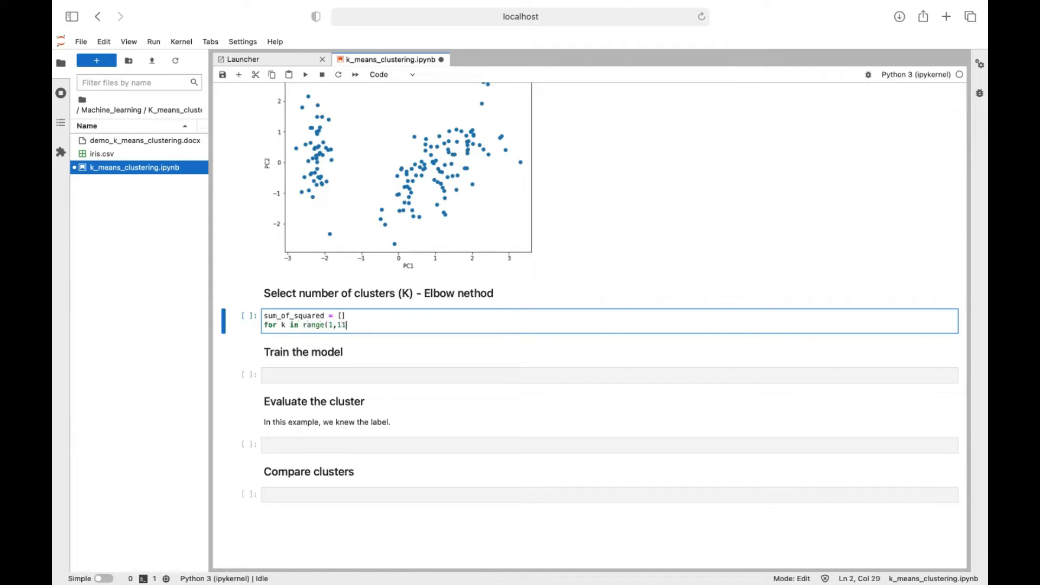
{"action": "key", "text": "Return"}
{"action": "type", "text": "kmea"}
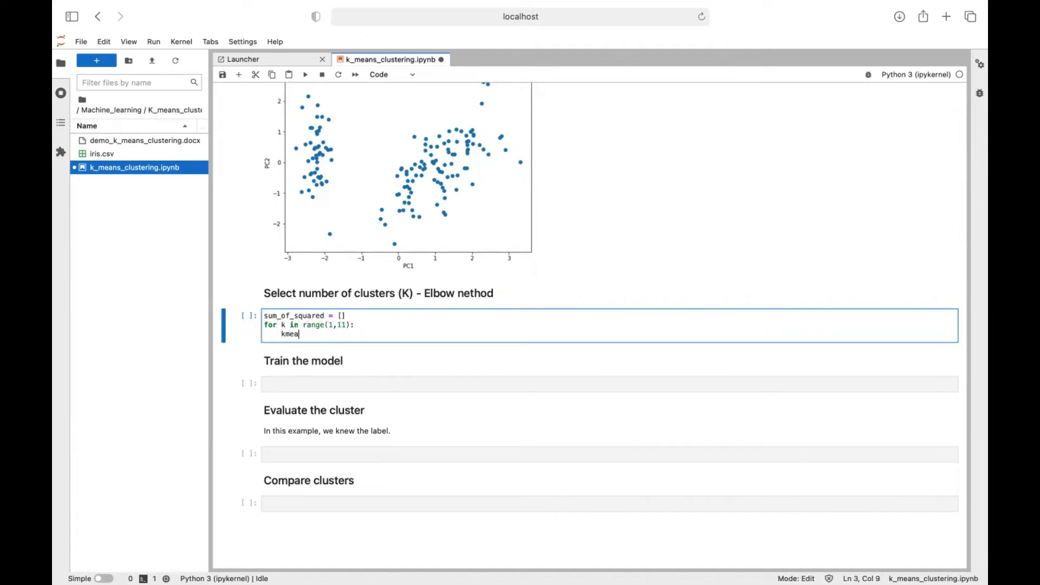
{"action": "type", "text": "ns = l"}
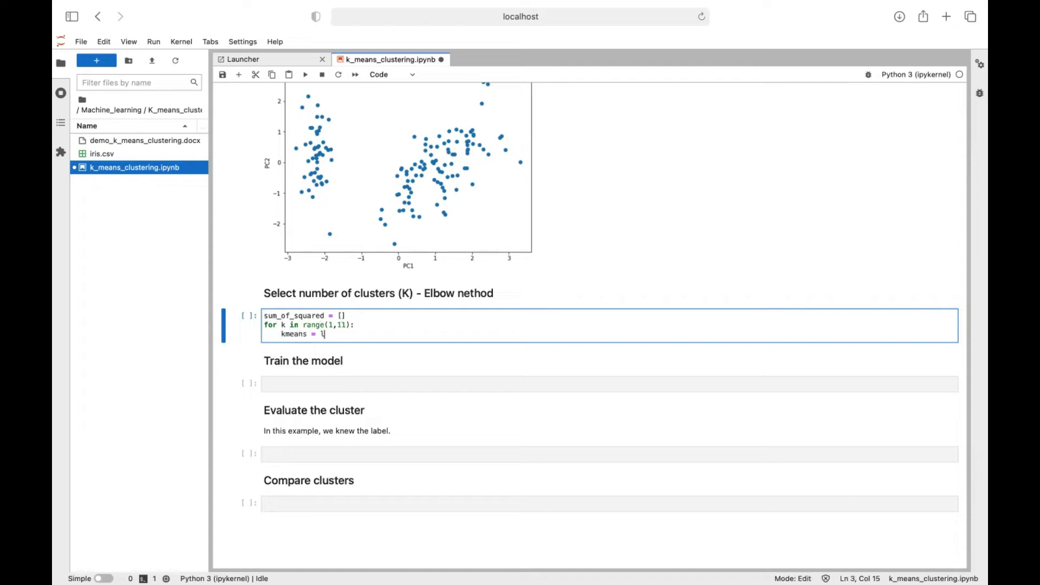
{"action": "key", "text": "BackSpace"}
{"action": "type", "text": "K"}
{"action": "key", "text": "Tab"}
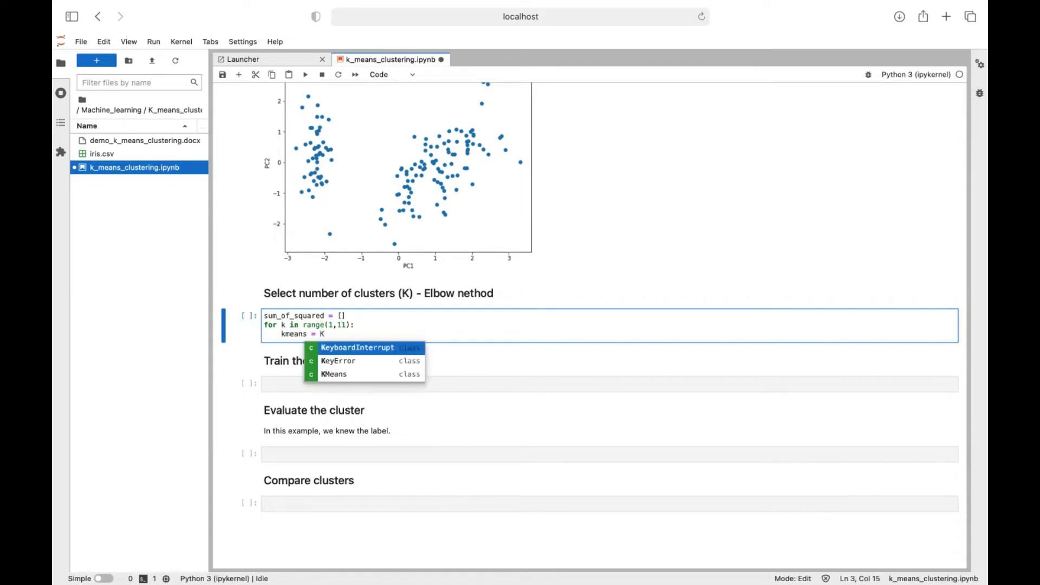
{"action": "key", "text": "Down"}
{"action": "key", "text": "Down"}
{"action": "key", "text": "Return"}
{"action": "type", "text": "()"}
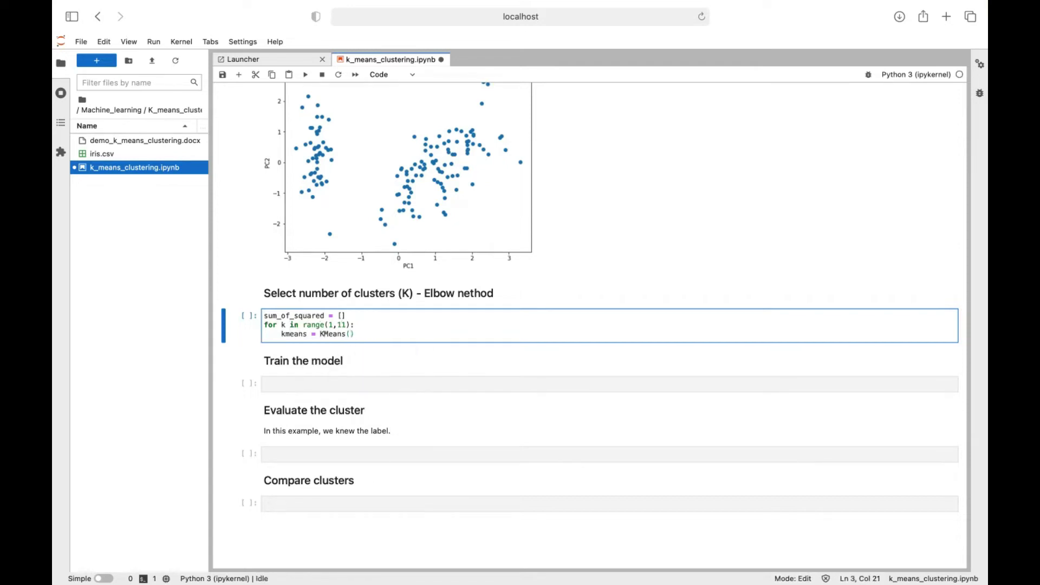
{"action": "key", "text": "Tab"}
{"action": "key", "text": "Return"}
{"action": "type", "text": "k"}
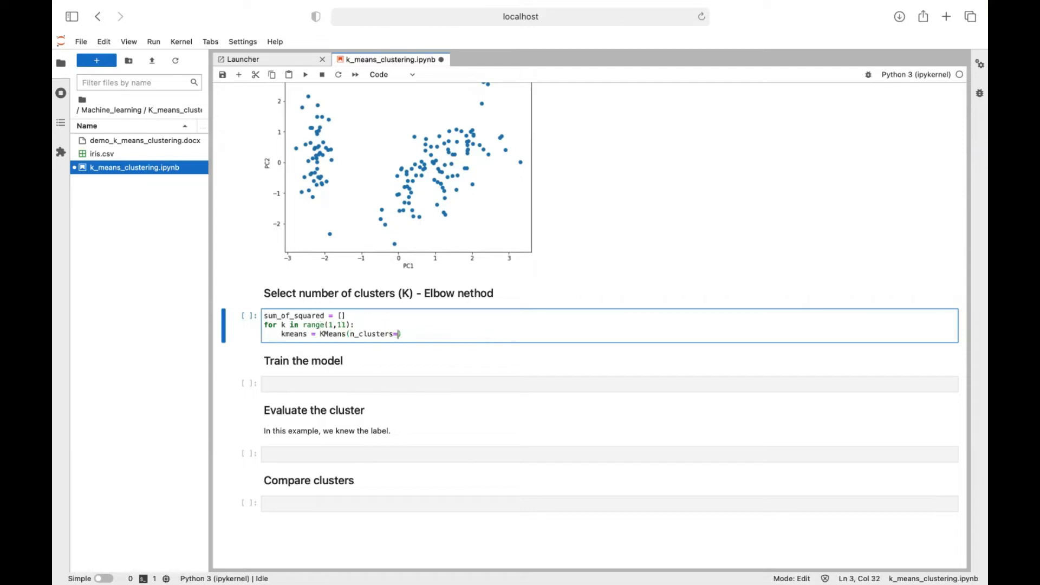
{"action": "key", "text": "End"}
{"action": "key", "text": "Return"}
{"action": "type", "text": "km"}
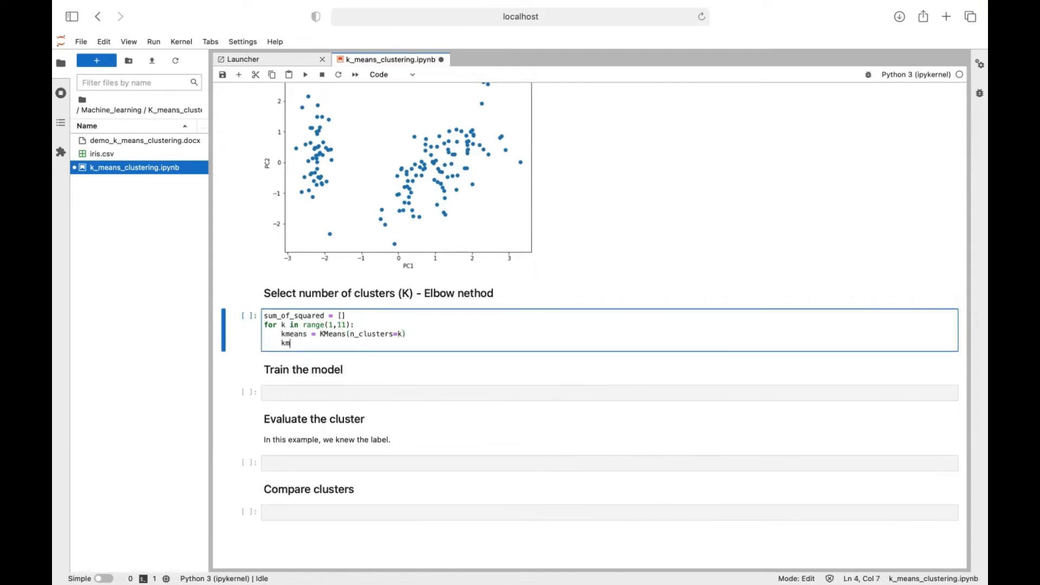
{"action": "type", "text": "eans.fit"}
Fit each model and append its inertia_ to sum_of_squared
{"action": "key", "text": "BackSpace"}
{"action": "key", "text": "BackSpace"}
{"action": "key", "text": "BackSpace"}
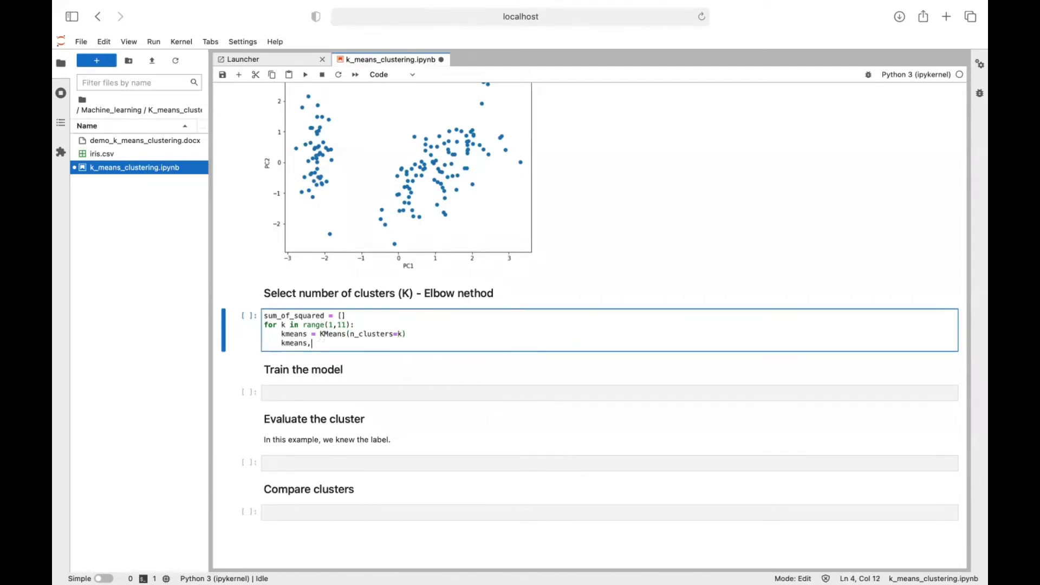
{"action": "type", "text": ".fit(X)"}
{"action": "key", "text": "Return"}
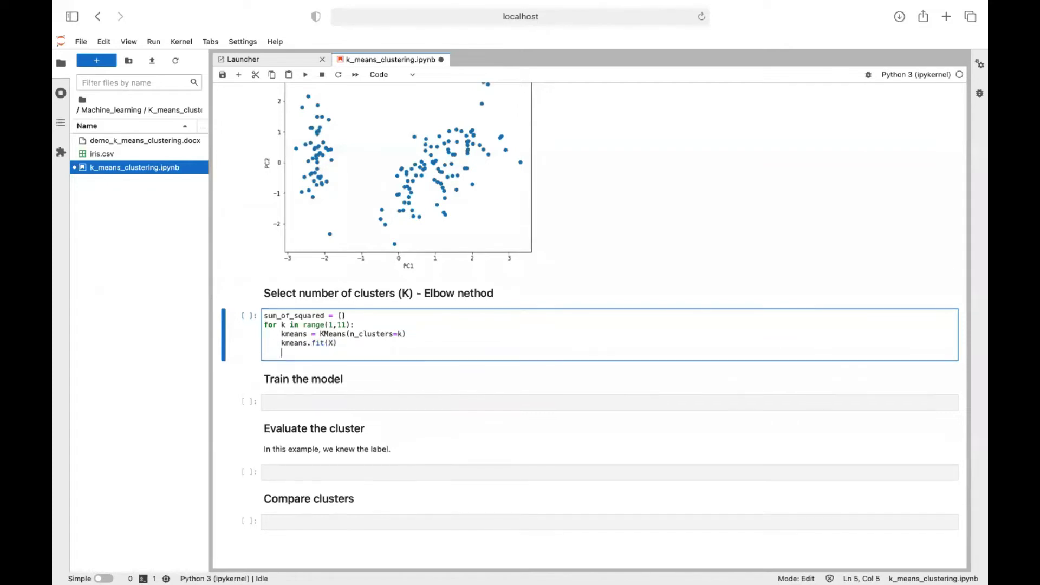
{"action": "type", "text": "su"}
{"action": "key", "text": "Tab"}
{"action": "key", "text": "Down"}
{"action": "key", "text": "Return"}
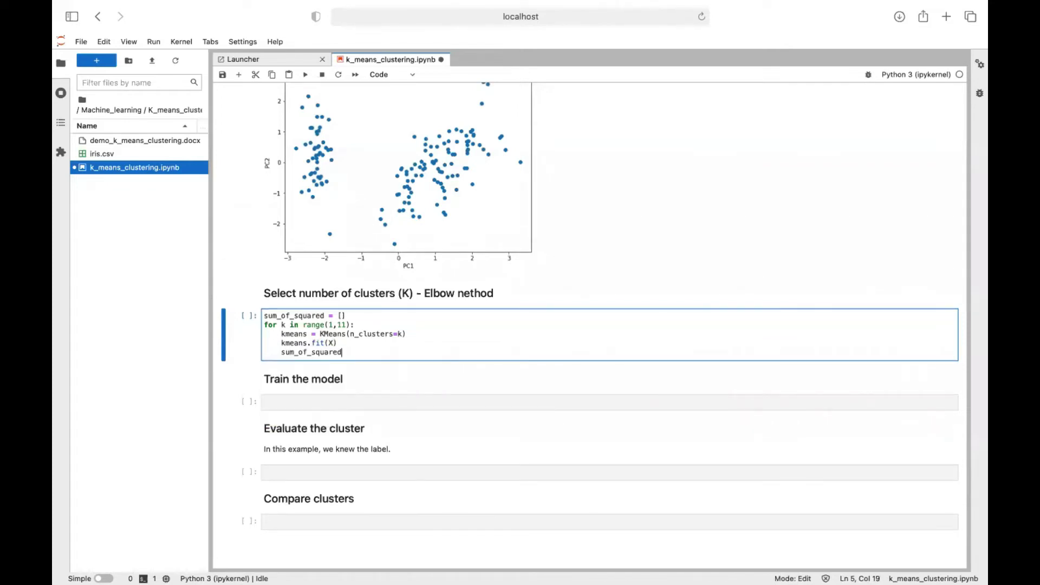
{"action": "type", "text": "()"}
{"action": "type", "text": "means."}
{"action": "type", "text": "inertia_)"}
{"action": "key", "text": "Tab"}
{"action": "key", "text": "Return"}
{"action": "key", "text": "Right"}
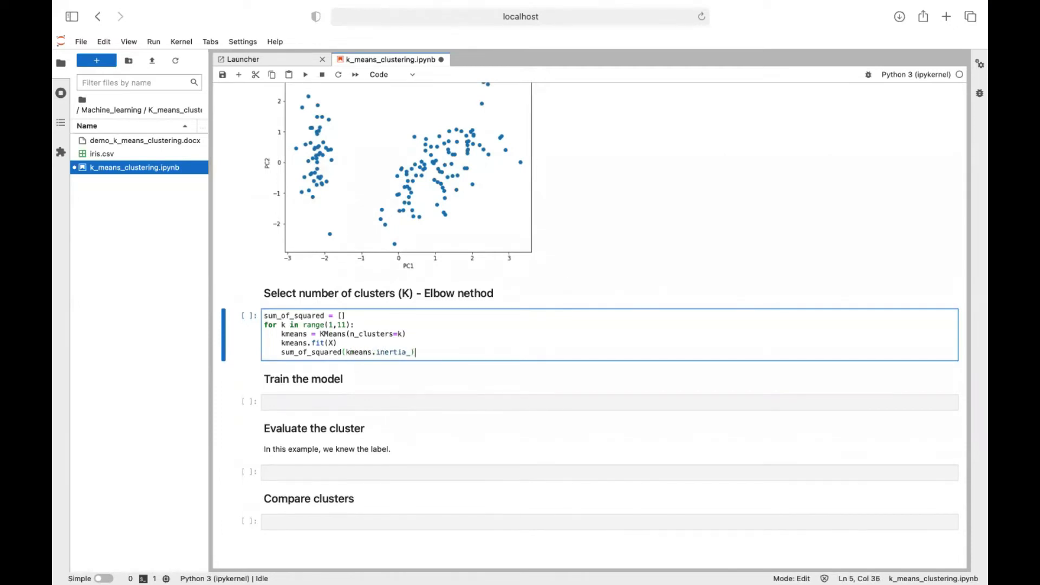
{"action": "type", "text": "#"}
{"action": "type", "text": " sum of squared distances"}
Fix the sum_of_squared.append call, re-run the loop, and add an empty cell below
{"action": "key", "text": "shift+Return"}
{"action": "left_click", "coordinate": [341, 352]}
{"action": "type", "text": ".append"}
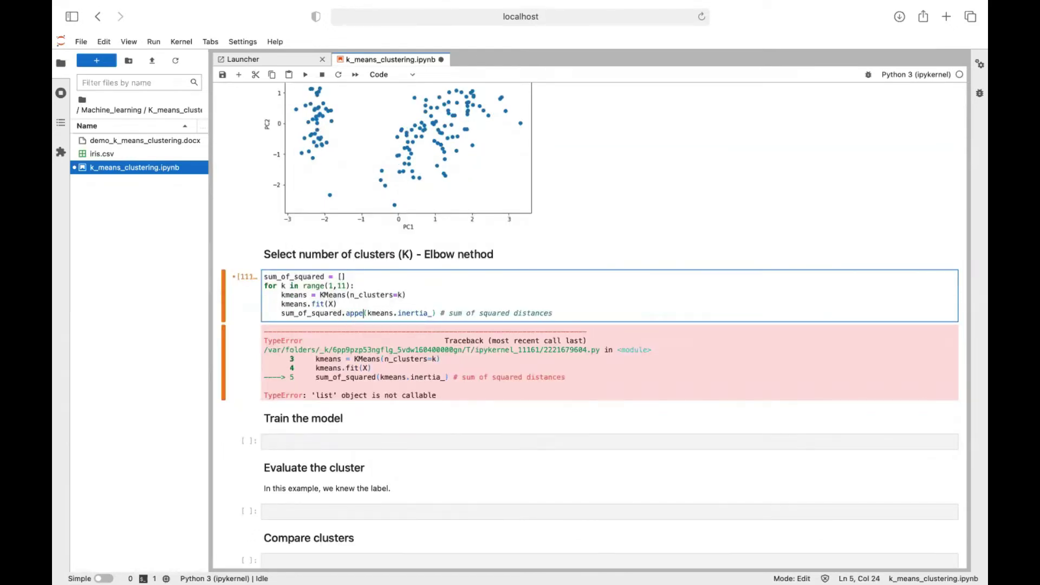
{"action": "key", "text": "shift+Return"}
{"action": "left_click", "coordinate": [343, 305]}
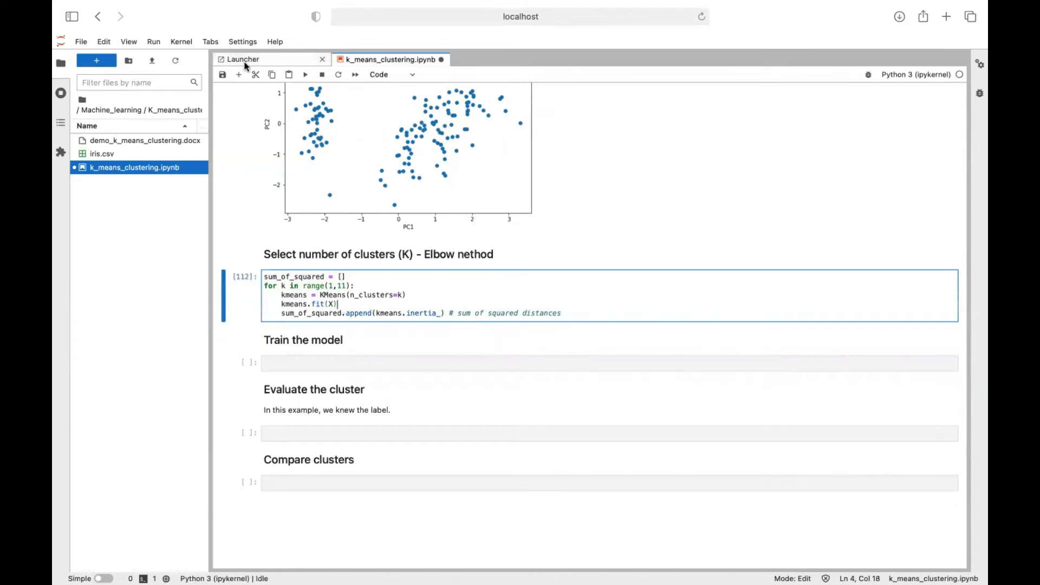
{"action": "left_click", "coordinate": [238, 74]}
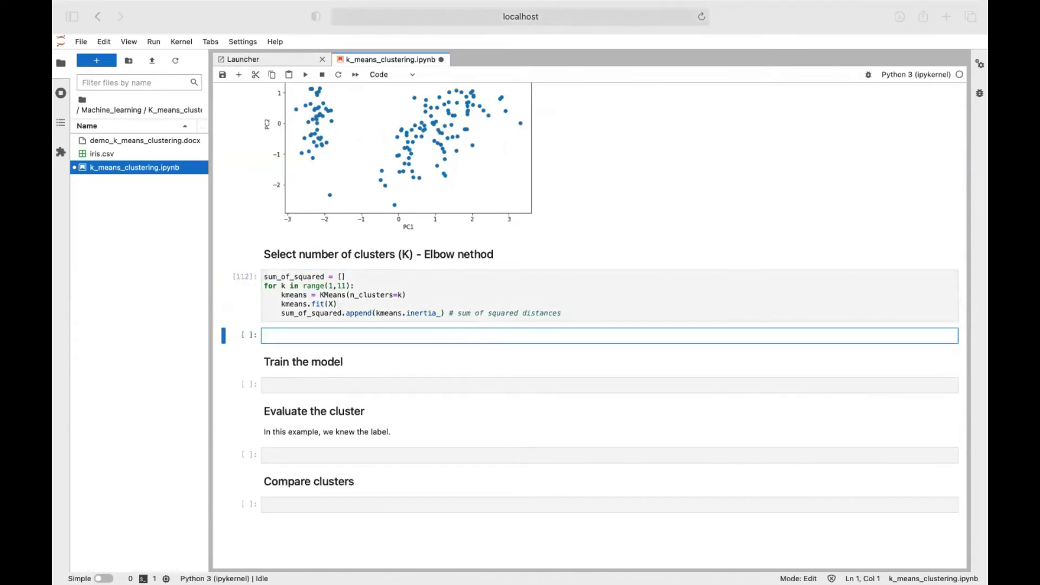
Paste and run the elbow plot of within-cluster sum of squares for k=1–10, then save
{"action": "left_click", "coordinate": [403, 331]}
{"action": "type", "text": "plt.plot(range(1, 11), sum_of_squared_distances) plt.xticks(range(1,11)) plt.xlabel('Number of clusters') plt.ylabel('Total within cluster sum of squares') plt.title('The elbow method showing optimal K') plt.show()"}
{"action": "scroll", "coordinate": [373, 350], "scroll_direction": "down", "scroll_amount": 2}
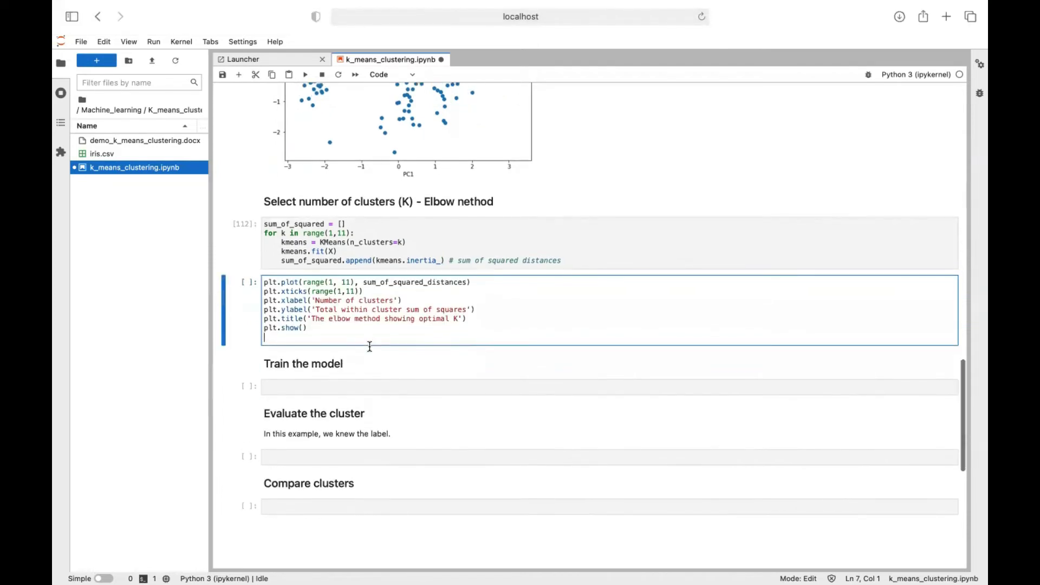
{"action": "key", "text": "shift+Return"}
{"action": "scroll", "coordinate": [357, 312], "scroll_direction": "down", "scroll_amount": 2}
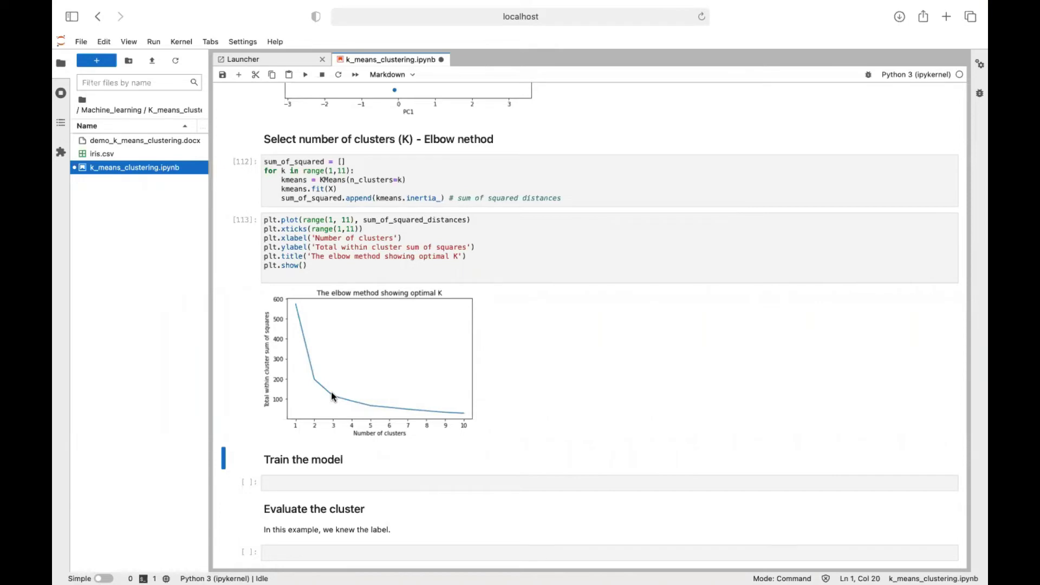
{"action": "scroll", "coordinate": [332, 396], "scroll_direction": "down", "scroll_amount": 2}
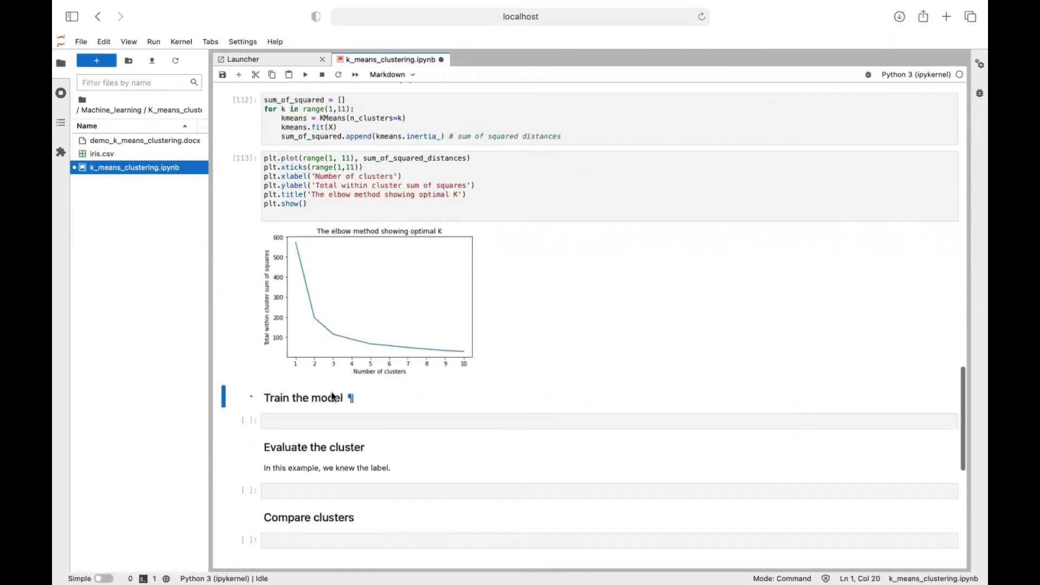
{"action": "scroll", "coordinate": [332, 397], "scroll_direction": "down", "scroll_amount": 2}
{"action": "key", "text": "ctrl+s"}
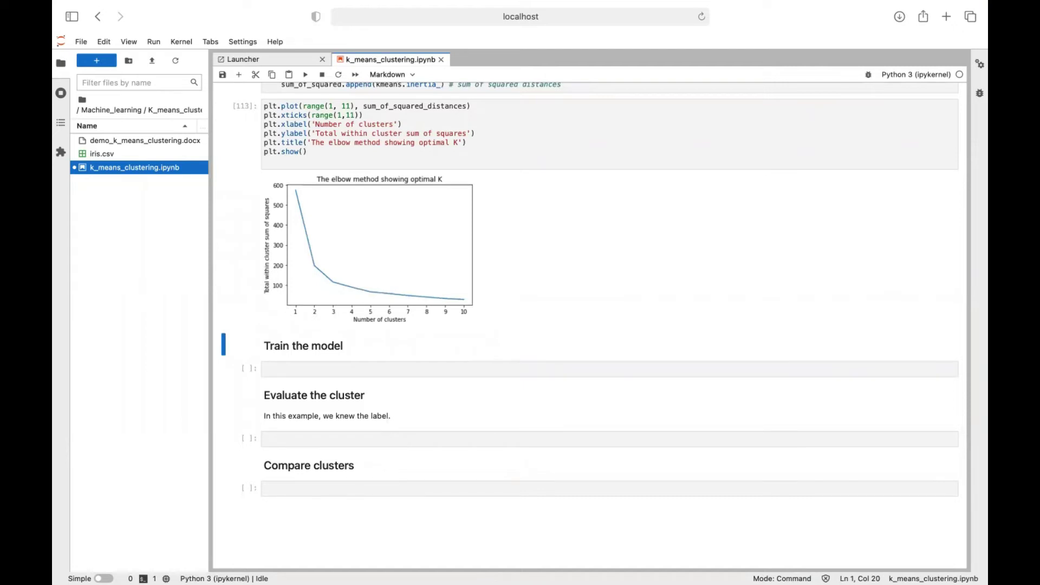
{"action": "key", "text": "Down"}
Write and run k_means = KMeans(n_clusters=3) and k_means_model = k_means.fit(X)
{"action": "left_click", "coordinate": [319, 370]}
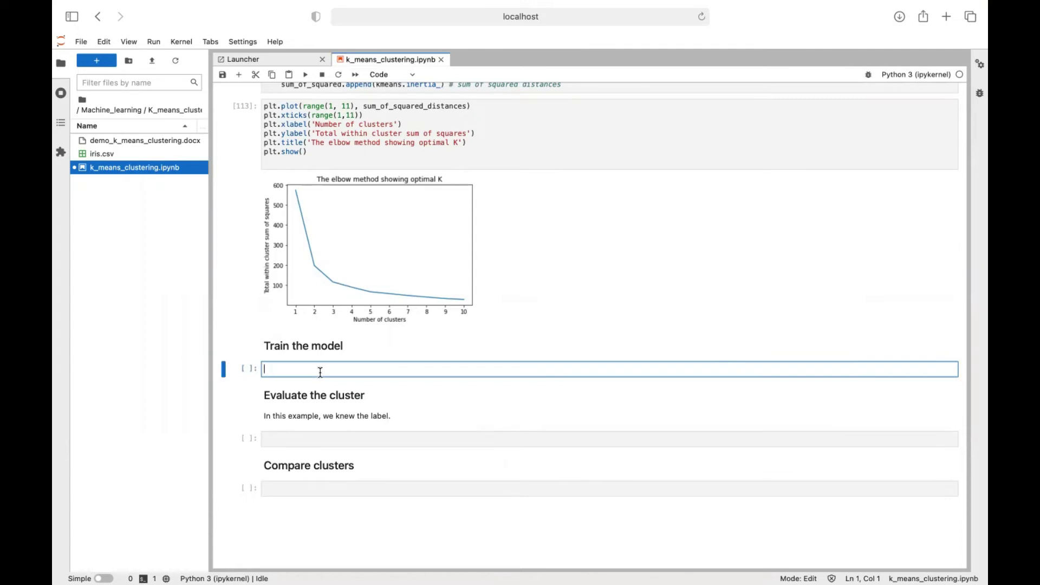
{"action": "type", "text": "k"}
{"action": "type", "text": "_means = "}
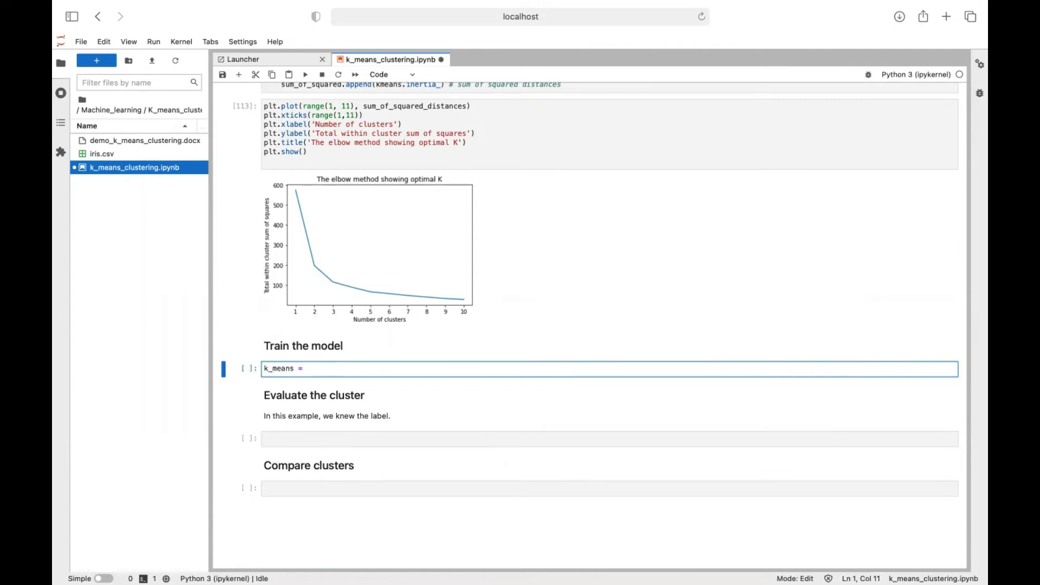
{"action": "type", "text": "K"}
{"action": "key", "text": "Tab"}
{"action": "type", "text": "Means("}
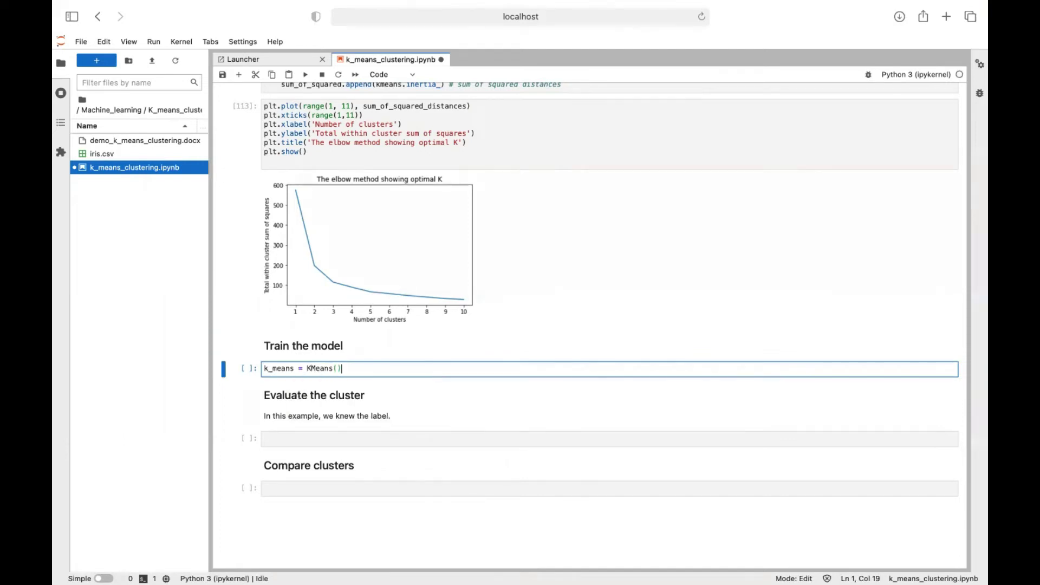
{"action": "type", "text": "n"}
{"action": "key", "text": "Tab"}
{"action": "key", "text": "Return"}
{"action": "type", "text": "3"}
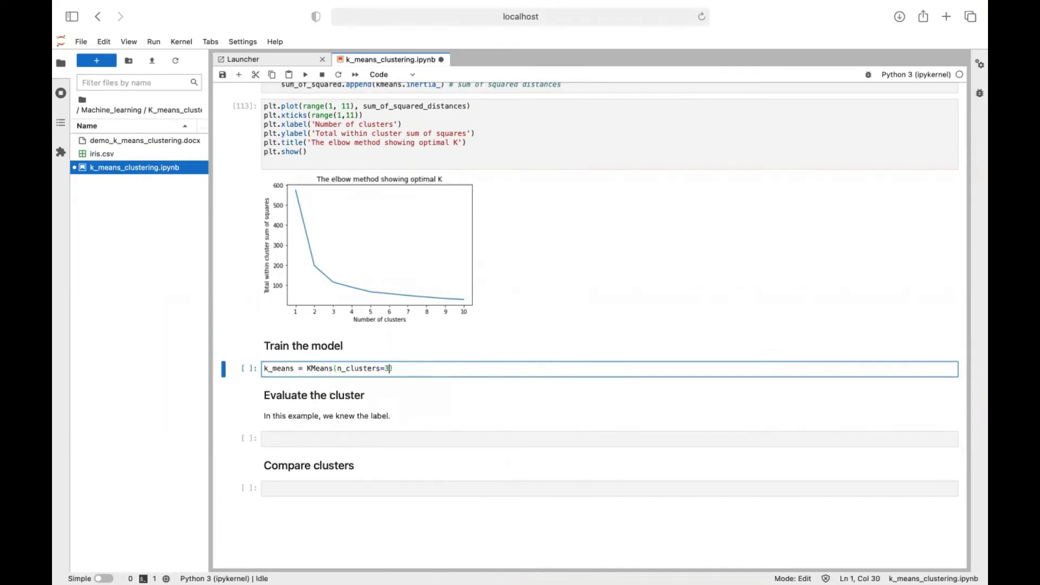
{"action": "key", "text": "Return"}
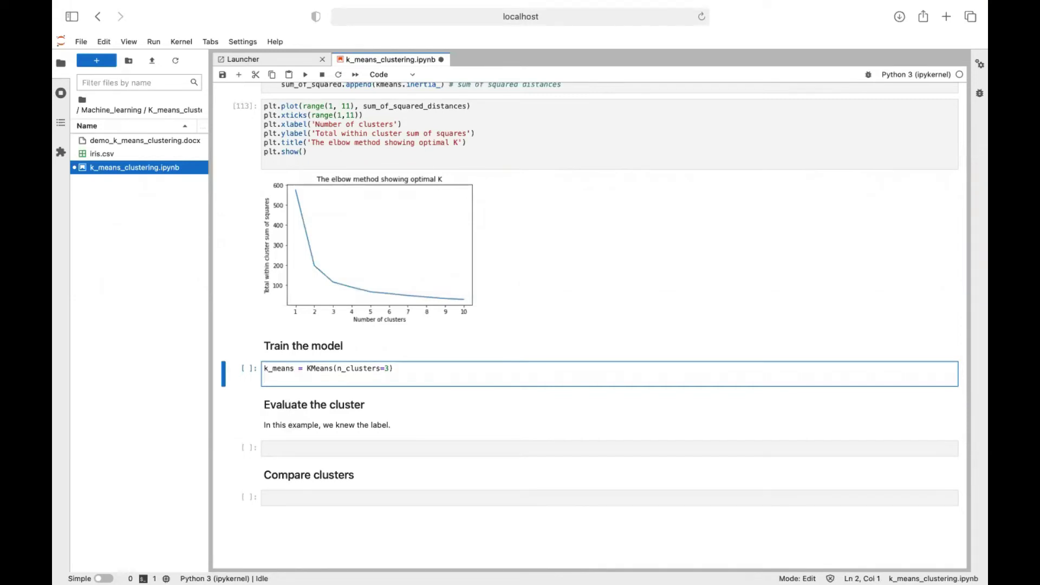
{"action": "type", "text": "k_means_"}
{"action": "type", "text": "model = l"}
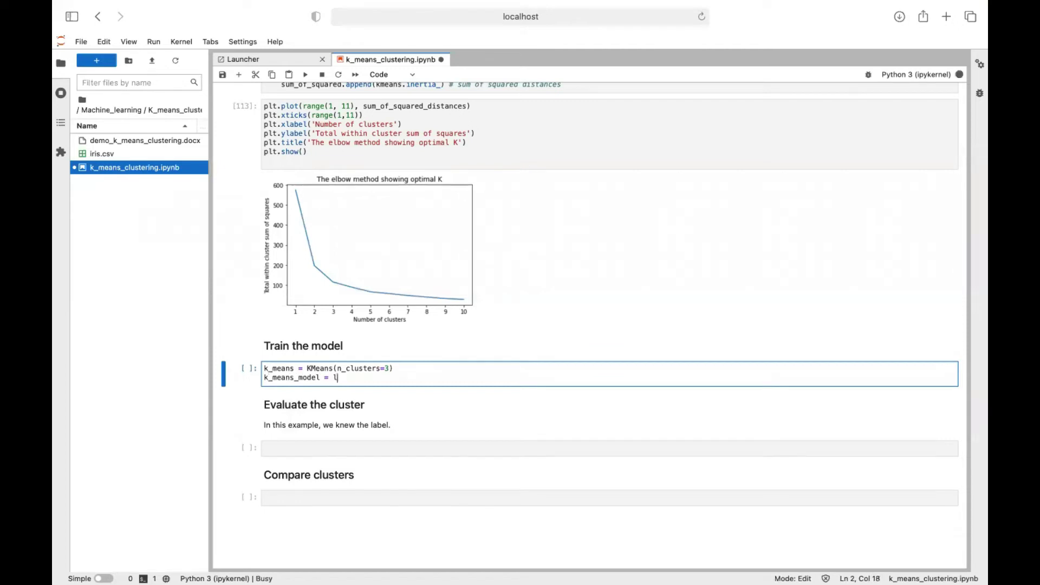
{"action": "key", "text": "Tab"}
{"action": "key", "text": "Escape"}
{"action": "key", "text": "BackSpace"}
{"action": "type", "text": "k"}
{"action": "key", "text": "Tab"}
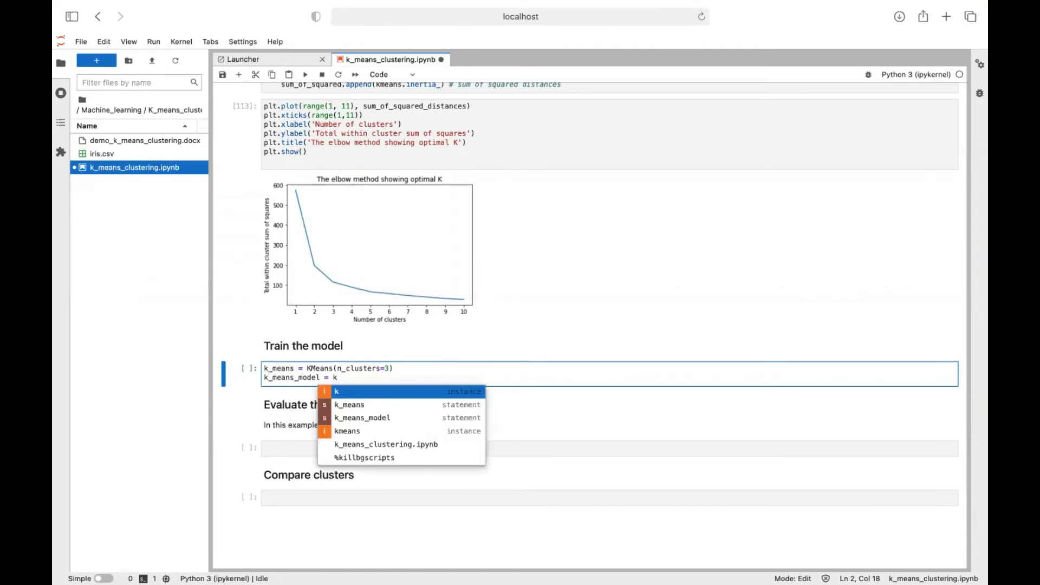
{"action": "key", "text": "Return"}
{"action": "type", "text": ".fit(X)"}
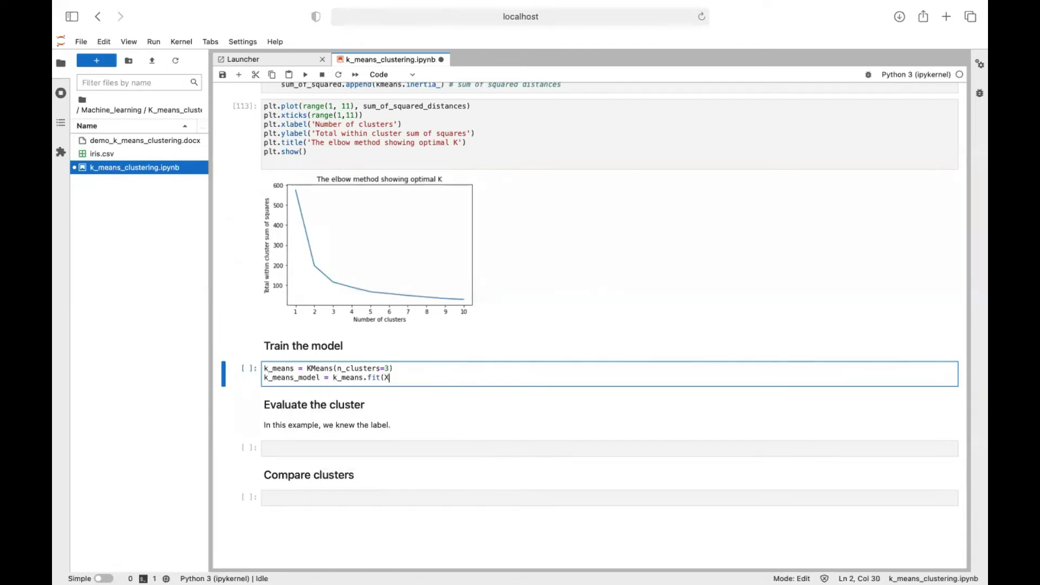
{"action": "key", "text": "shift+Return"}
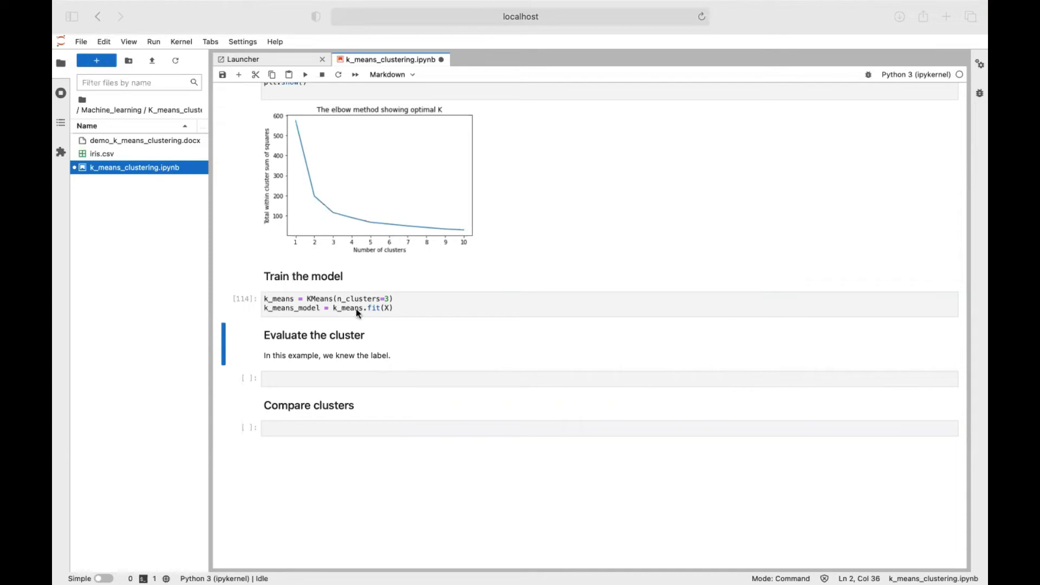
Paste the two-subplot scatter code and add '# predicted' and '# actual' comment lines
{"action": "left_click", "coordinate": [355, 379]}
{"action": "type", "text": "fig = plt.figure(figsize=(14, 6)) ax1 = fig.add_subplot(121) pred = k_means_model.predict(X) colours = ['orange','green','blue'] for idx in range(3):     plt.scatter(X[pred == idx]['PC1'], X[pred == idx]['PC2'], c = colours[idx]) plt.xlabel('PC1') plt.ylabel('PC2') plt.title('Predicted Clusters with the Cluster Centers')  ax2 = fig.add_subplot(122) plt.scatter(X[y == 'Setosa']['PC1'], X[y == 'Setosa']['PC2'], c='blue', label='Setosa') plt.scatter(X[y == 'Versicolor']['PC1'], X[y == 'Versicolor']['PC2'], c='green', label='Versicolor') plt.scatter(X[y == 'Virginica']['PC1'], X[y == 'Virginica']['PC2'], c='orange', label='Virginica') plt.legend() plt.xlabel('PC1') plt.ylabel('PC2') plt.title('Scatter plot of data') plt.show()"}
{"action": "scroll", "coordinate": [398, 335], "scroll_direction": "down", "scroll_amount": 3}
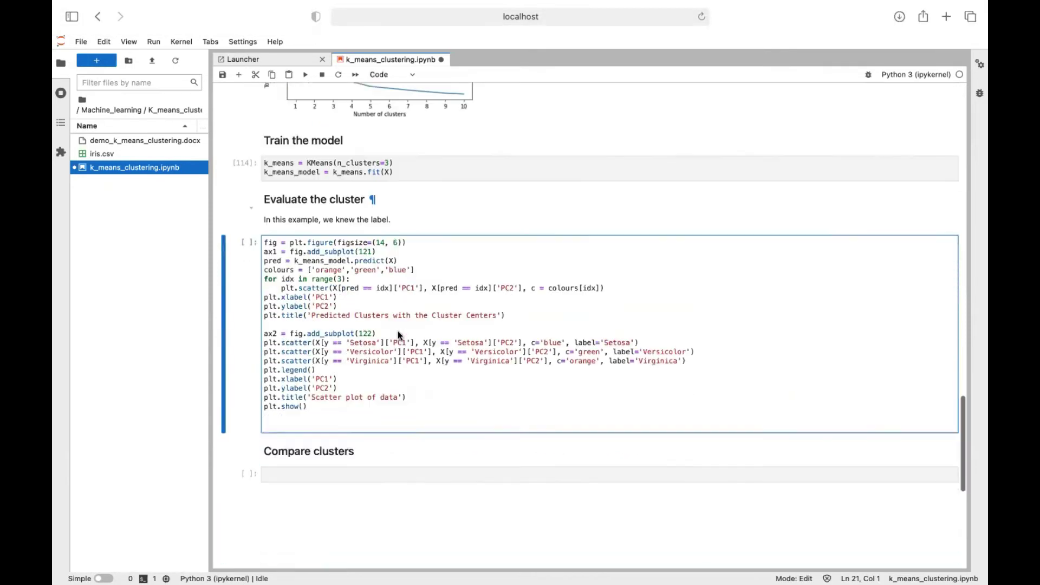
{"action": "key", "text": "BackSpace"}
{"action": "key", "text": "BackSpace"}
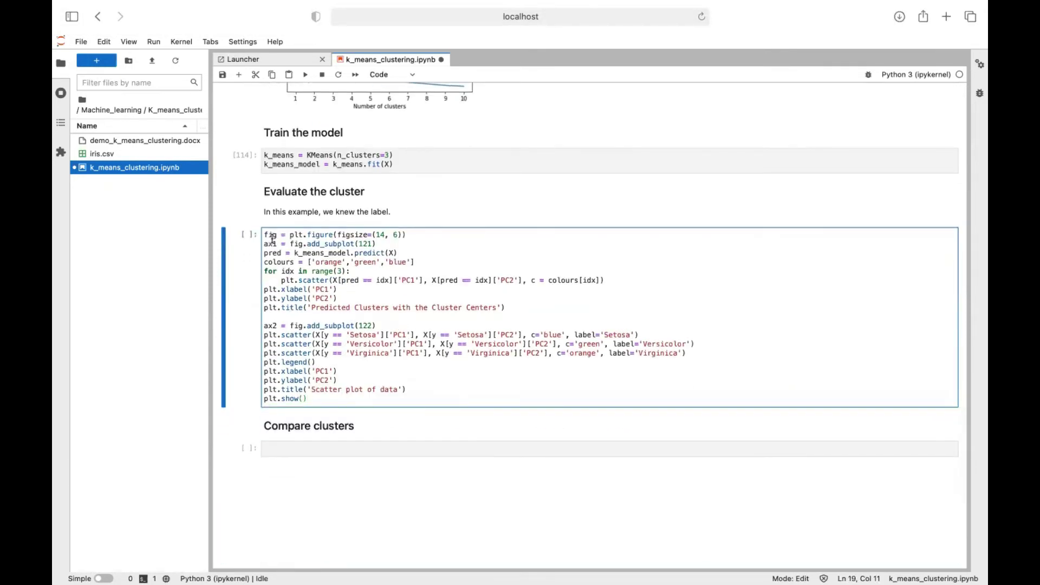
{"action": "left_click", "coordinate": [264, 236]}
{"action": "key", "text": "End"}
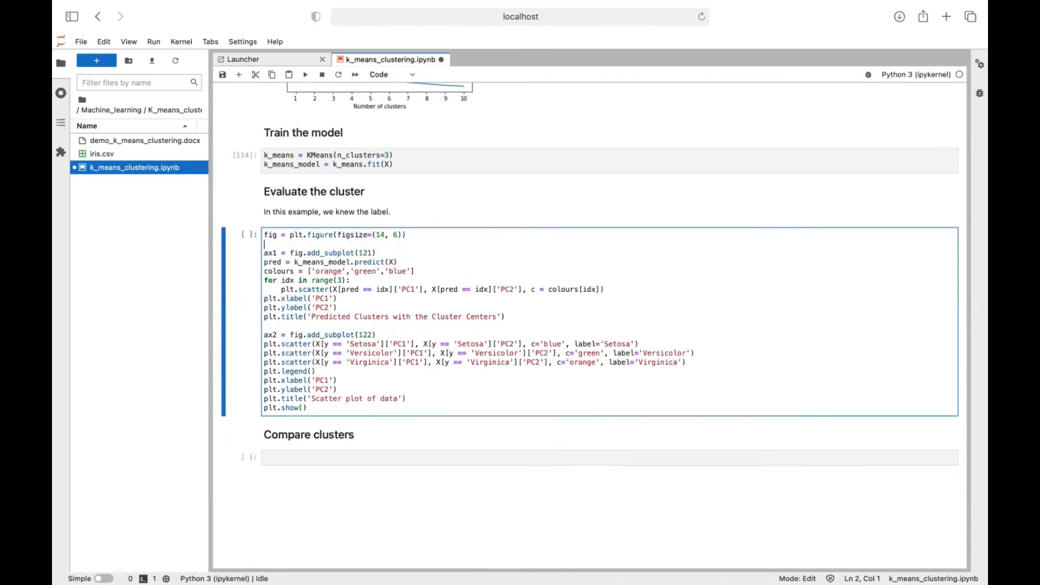
{"action": "key", "text": "Return"}
{"action": "type", "text": "# a"}
{"action": "key", "text": "BackSpace"}
{"action": "type", "text": "predicted"}
{"action": "left_click", "coordinate": [286, 326]}
{"action": "key", "text": "Return"}
{"action": "type", "text": "# actual"}
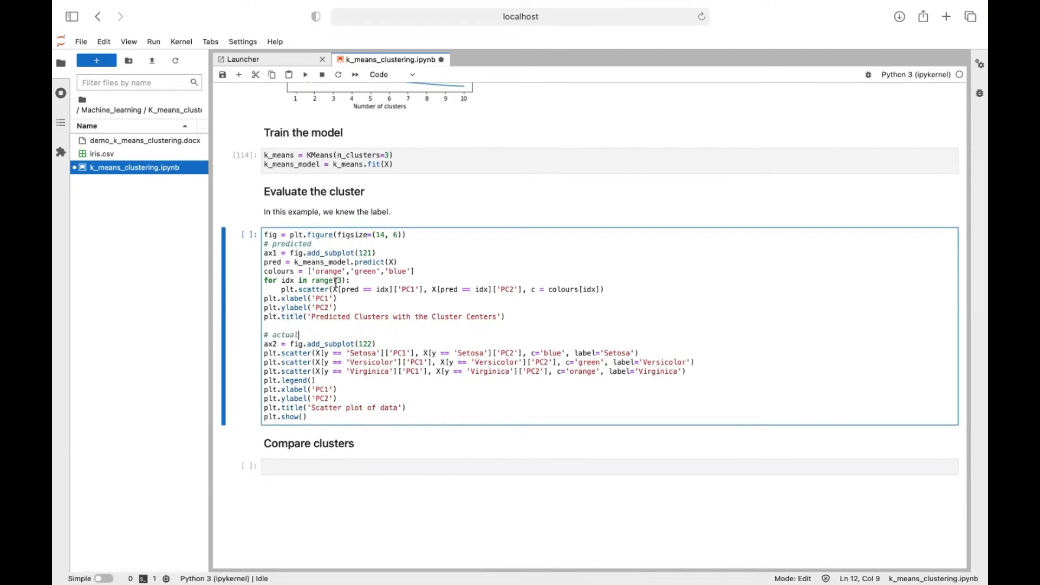
Highlight pred == idx, colours[idx] and y == 'Setosa' to explain them
{"action": "left_click", "coordinate": [340, 289]}
{"action": "left_click_drag", "start_coordinate": [340, 290], "coordinate": [391, 289]}
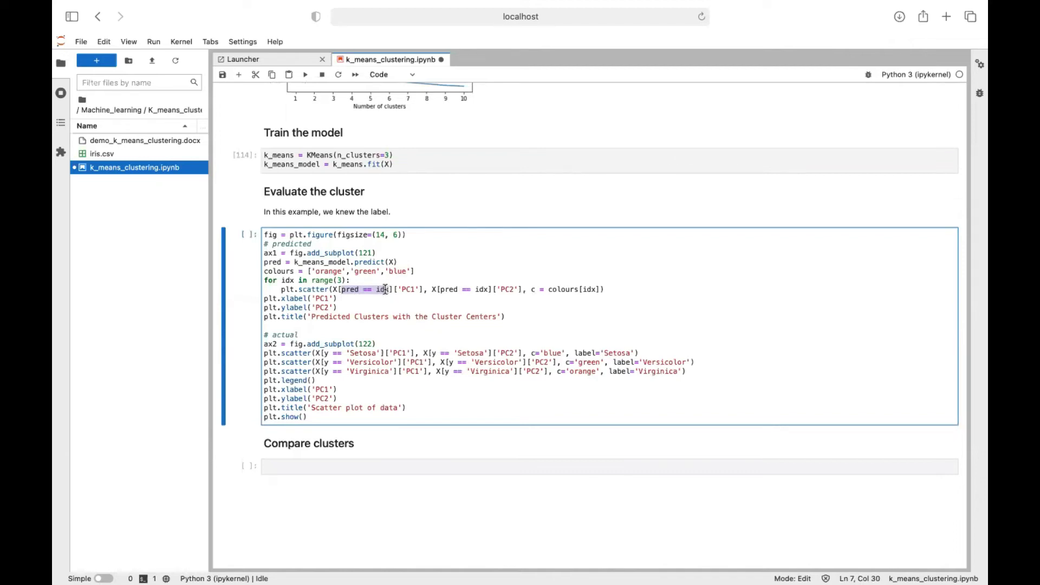
{"action": "left_click_drag", "start_coordinate": [602, 290], "coordinate": [551, 289]}
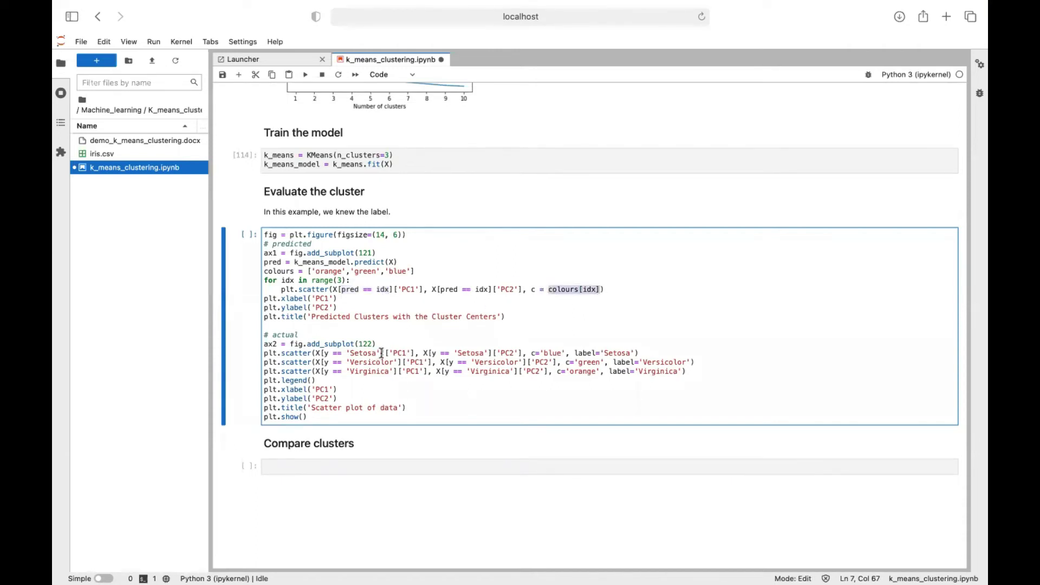
{"action": "left_click_drag", "start_coordinate": [381, 353], "coordinate": [324, 352]}
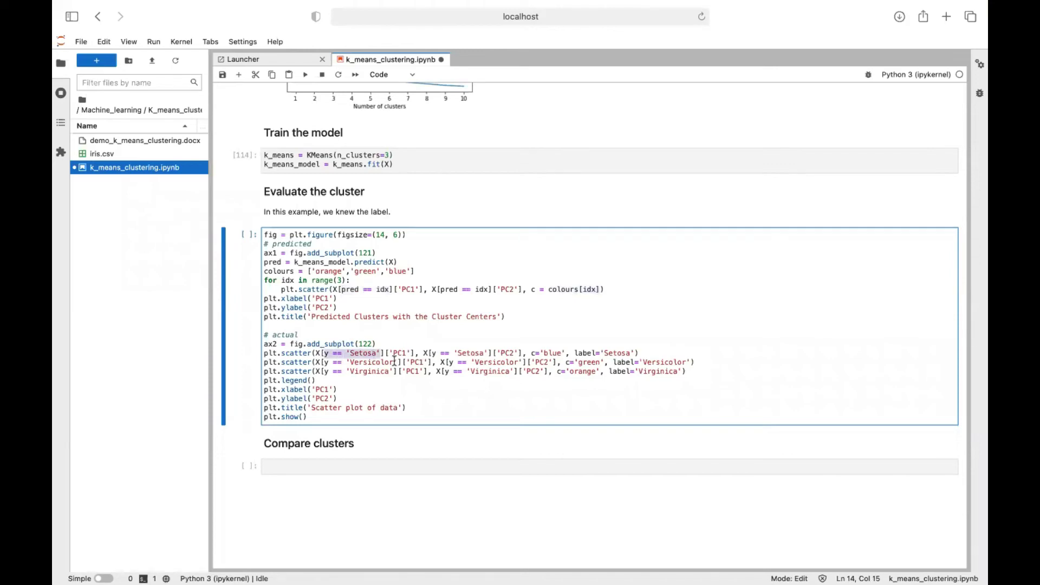
Run the evaluation cell showing predicted clusters beside actual species, and save the notebook
{"action": "key", "text": "shift+Return"}
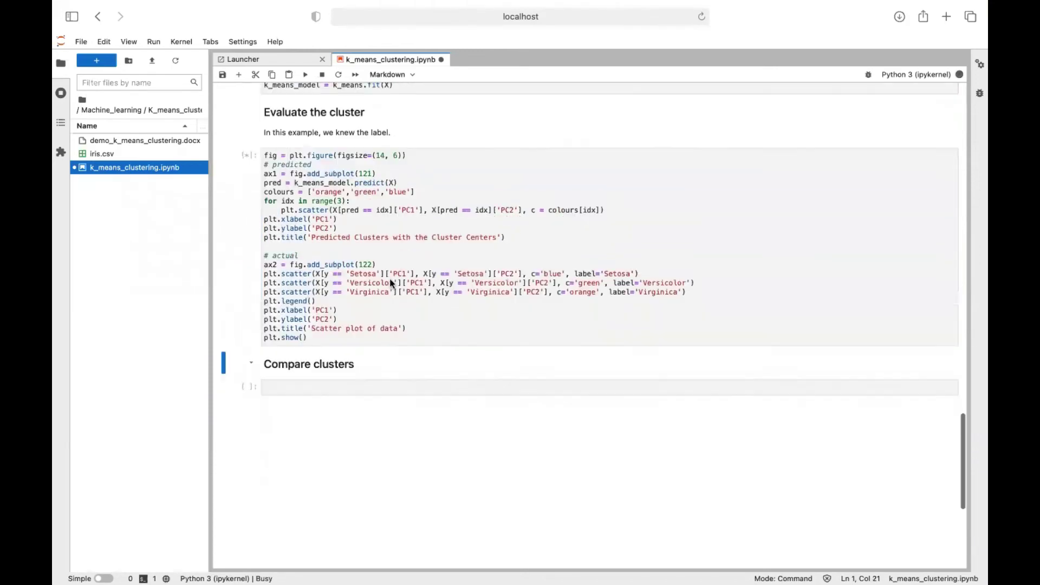
{"action": "scroll", "coordinate": [394, 345], "scroll_direction": "down", "scroll_amount": 1}
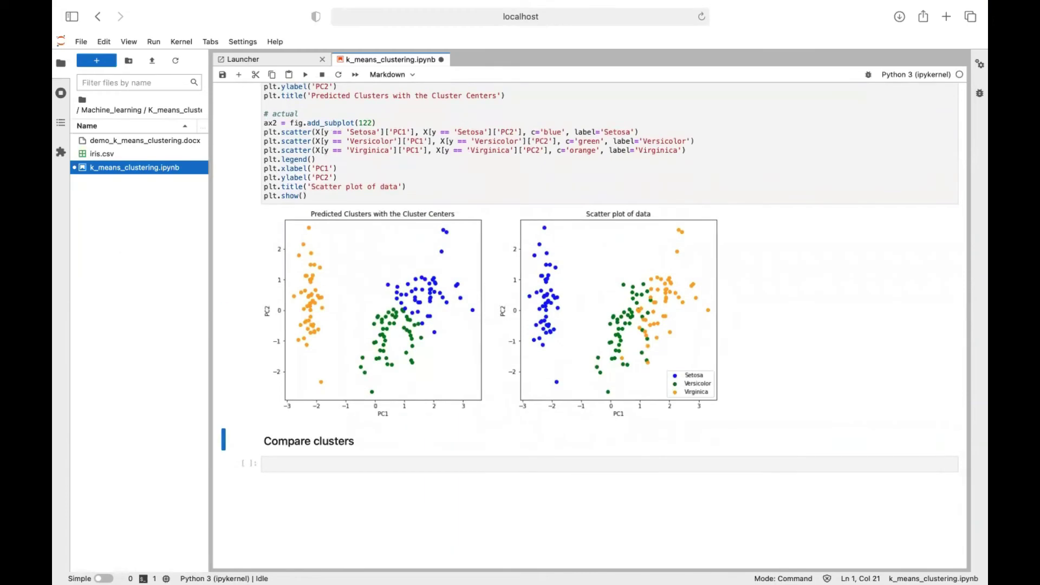
{"action": "scroll", "coordinate": [382, 283], "scroll_direction": "down", "scroll_amount": 1}
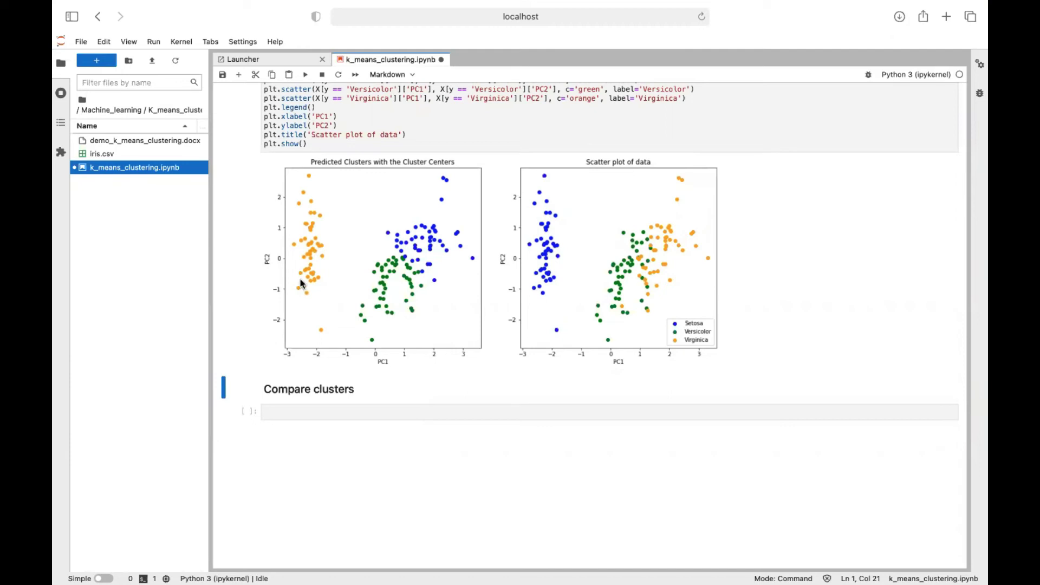
{"action": "key", "text": "ctrl+s"}
{"action": "scroll", "coordinate": [382, 390], "scroll_direction": "down", "scroll_amount": 1}
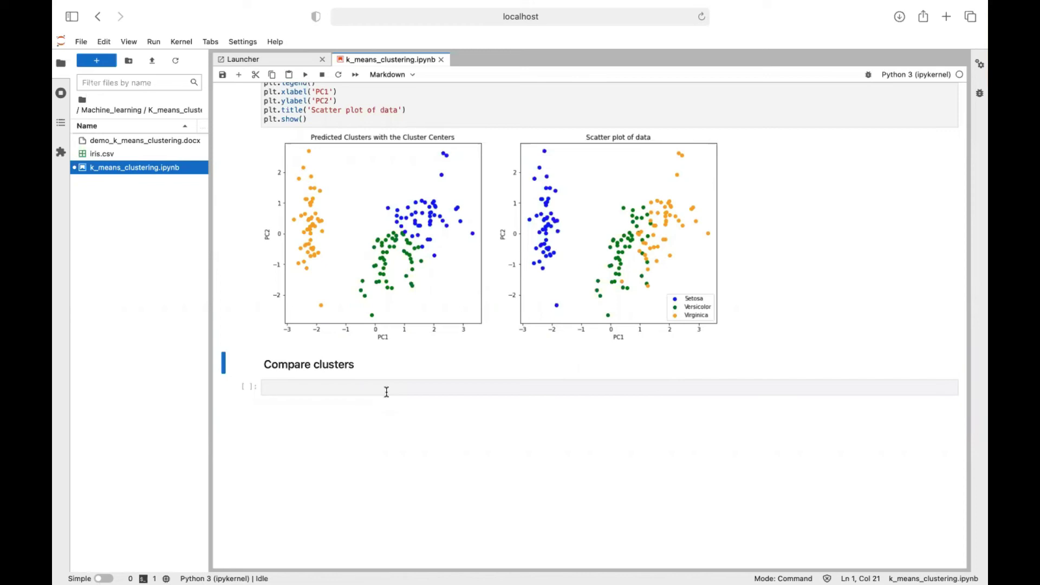
{"action": "scroll", "coordinate": [386, 393], "scroll_direction": "down", "scroll_amount": 1}
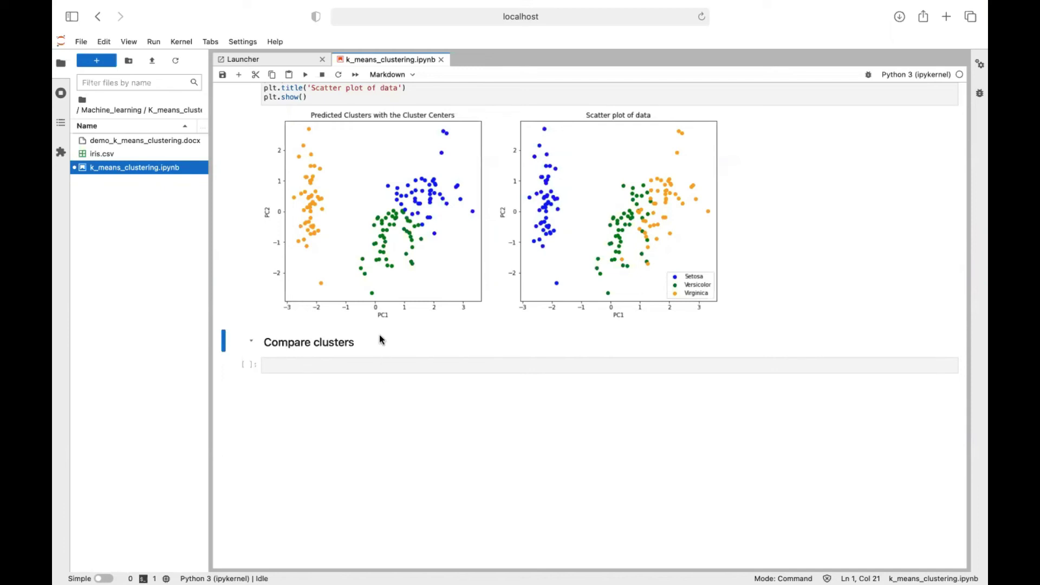
Write and run k = 3 and a df_clusters list comprehension filtering on k_means_model.labels
{"action": "mouse_move", "coordinate": [309, 364]}
{"action": "left_click", "coordinate": [375, 364]}
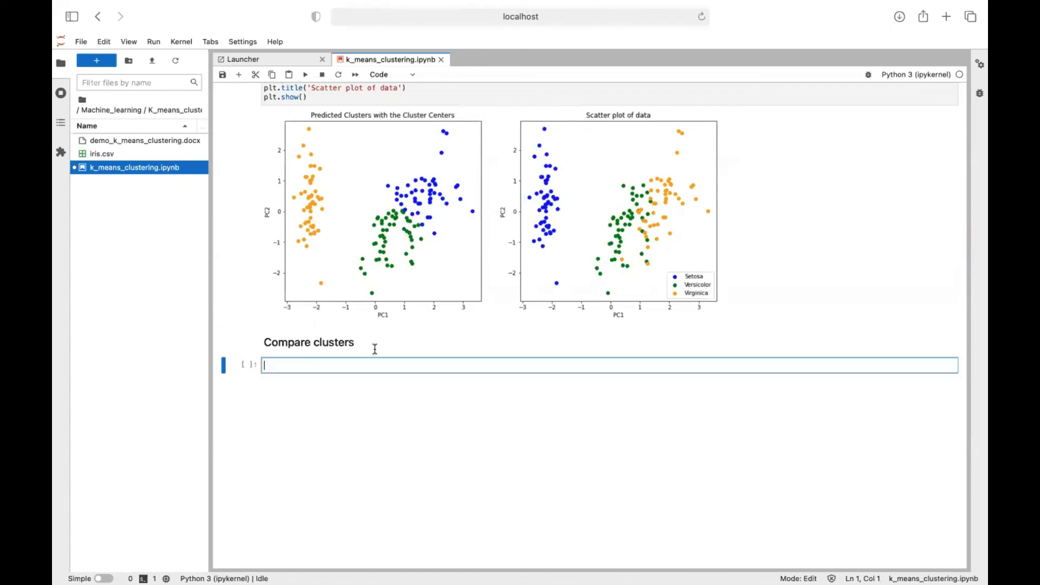
{"action": "type", "text": "k =3 "}
{"action": "type", "text": "3 # "}
{"action": "type", "text": "3 "}
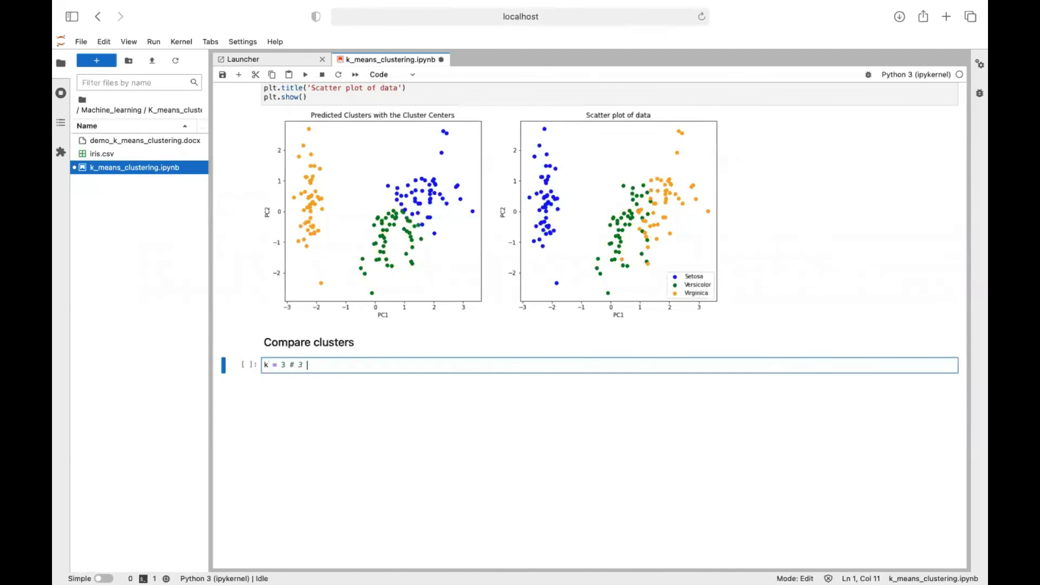
{"action": "type", "text": "clusters"}
{"action": "key", "text": "Return"}
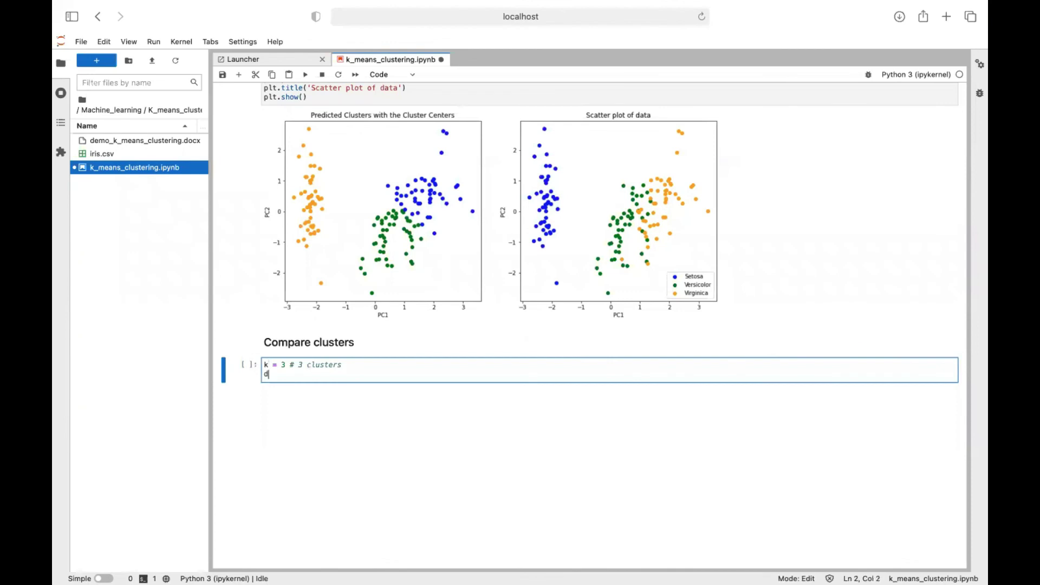
{"action": "type", "text": "df_cluster ="}
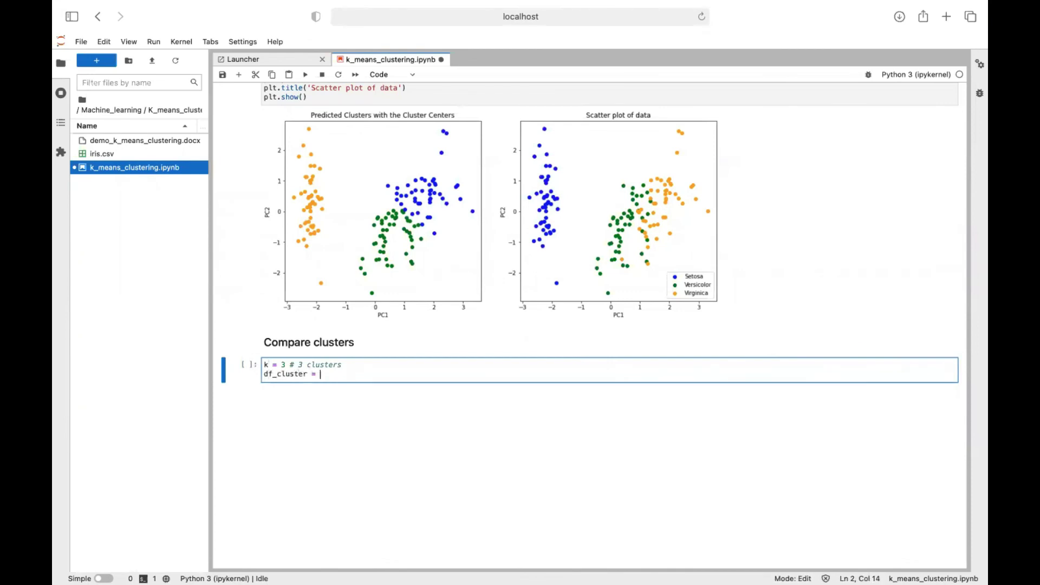
{"action": "key", "text": "Left"}
{"action": "key", "text": "Left"}
{"action": "key", "text": "Left"}
{"action": "type", "text": "s"}
{"action": "key", "text": "End"}
{"action": "type", "text": "[X"}
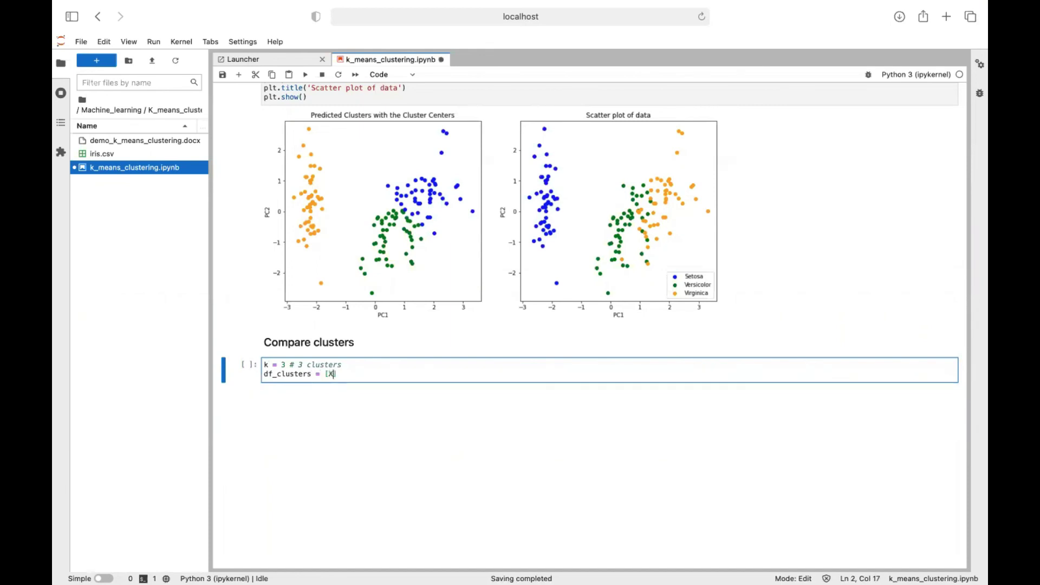
{"action": "type", "text": "["}
{"action": "type", "text": "k"}
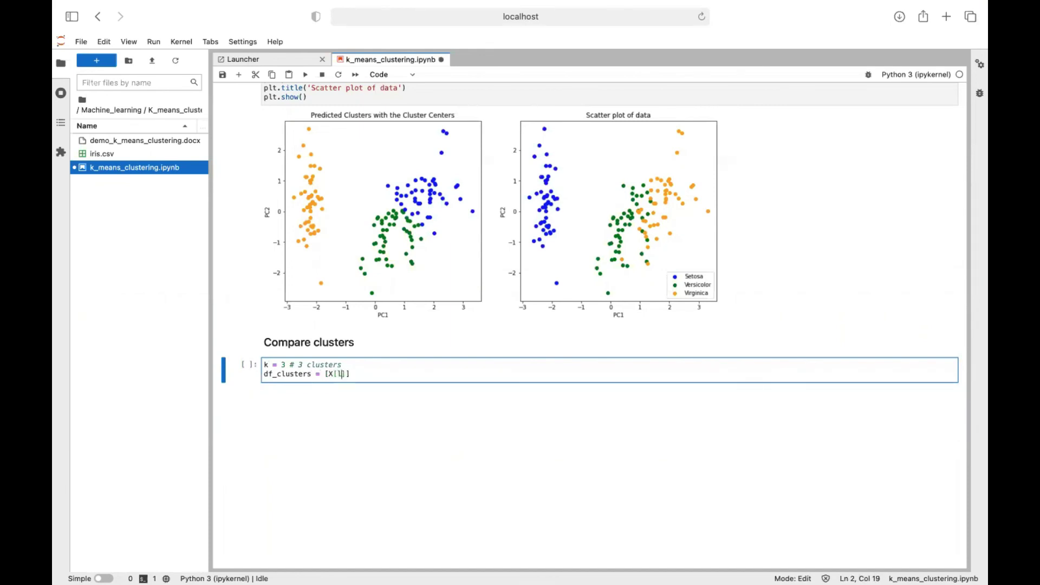
{"action": "key", "text": "Escape"}
{"action": "type", "text": "_m"}
{"action": "key", "text": "Down"}
{"action": "key", "text": "Down"}
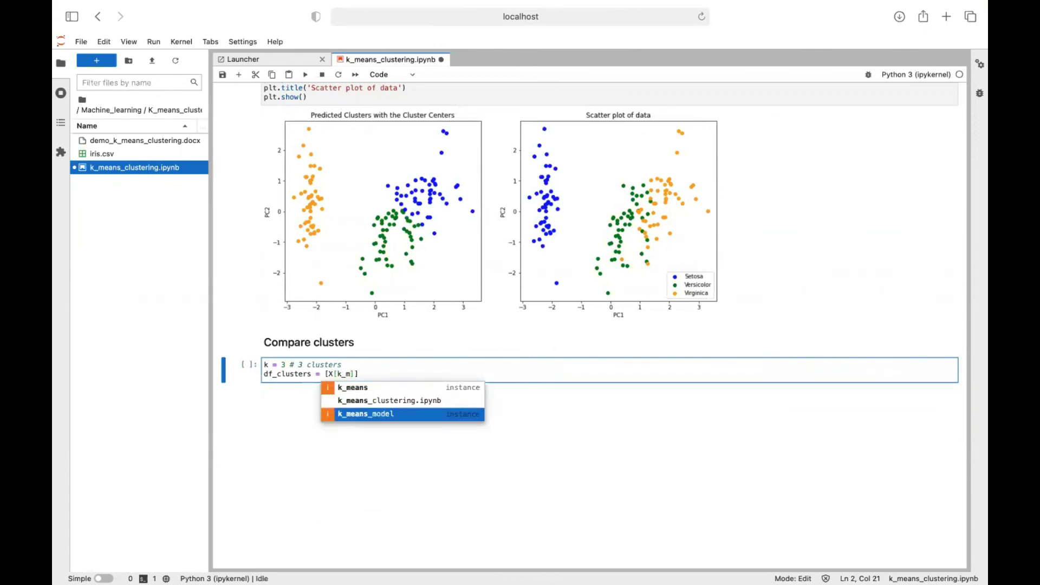
{"action": "key", "text": "Return"}
{"action": "type", "text": ".la"}
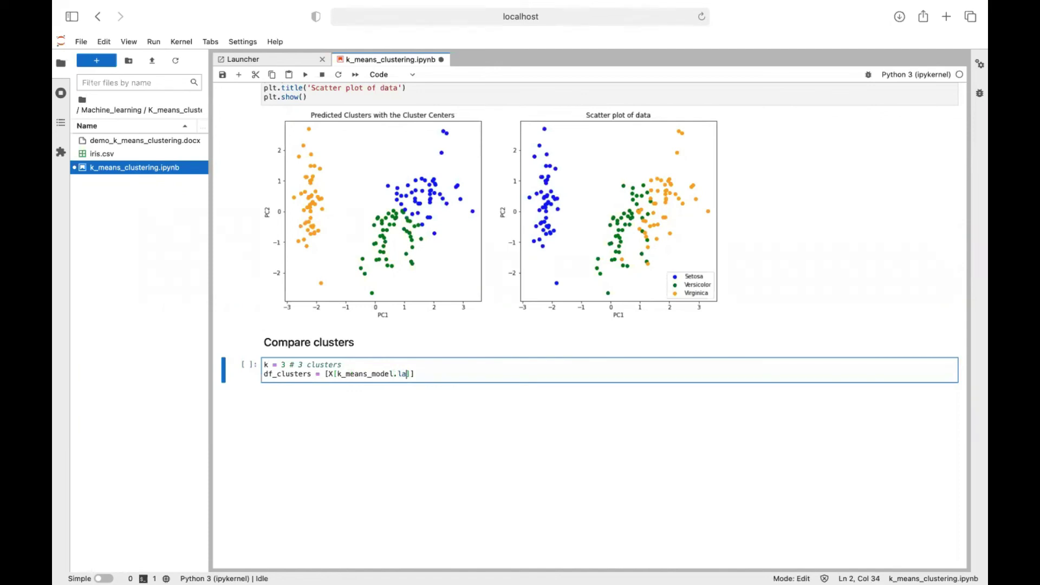
{"action": "type", "text": "bels == "}
{"action": "type", "text": "i"}
{"action": "key", "text": "Right"}
{"action": "type", "text": "for i in "}
{"action": "type", "text": "range"}
{"action": "type", "text": "(k)"}
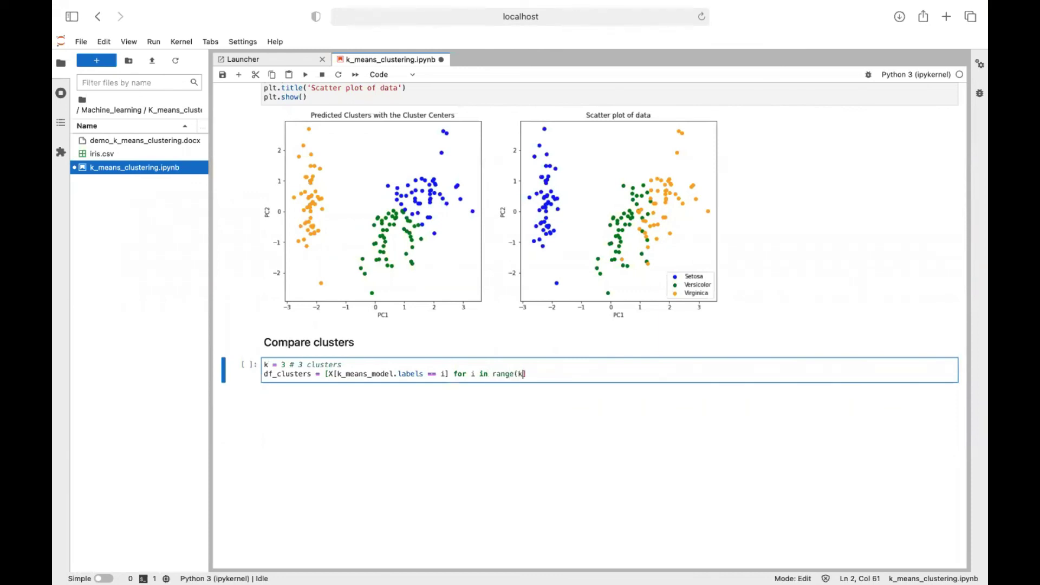
{"action": "type", "text": ")]"}
{"action": "key", "text": "shift+Return"}
{"action": "left_click", "coordinate": [368, 375]}
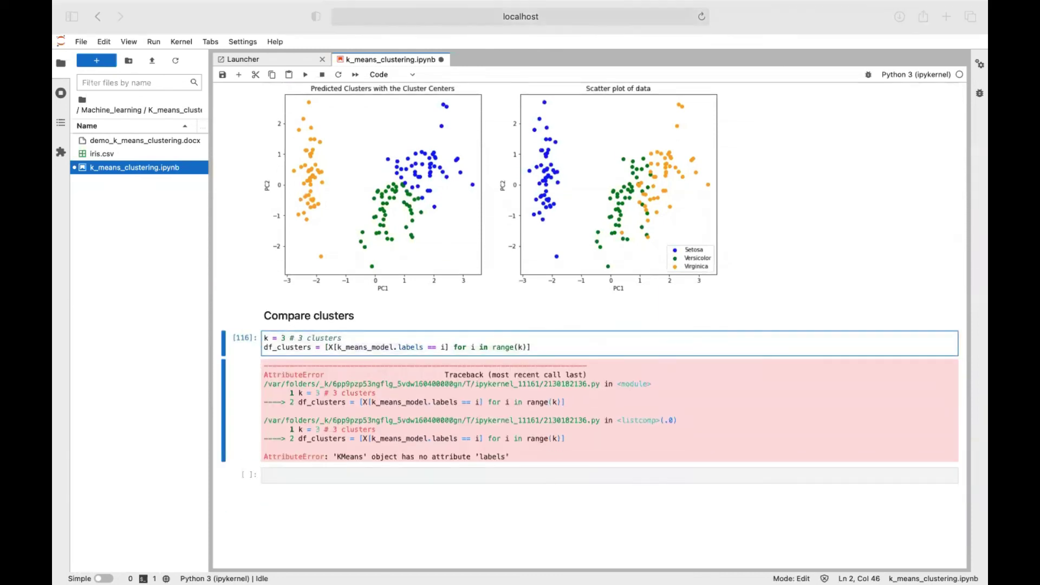
{"action": "type", "text": "_"}
Correct labels to labels_ and rerun the cluster-splitting cell without error
{"action": "left_click", "coordinate": [528, 346]}
{"action": "key", "text": "shift+Return"}
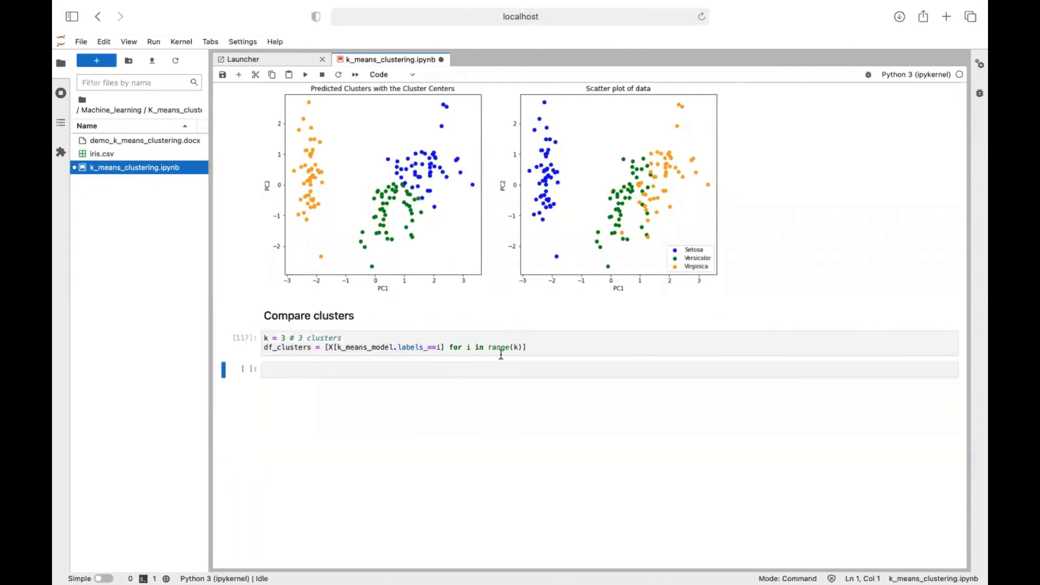
{"action": "left_click", "coordinate": [530, 347]}
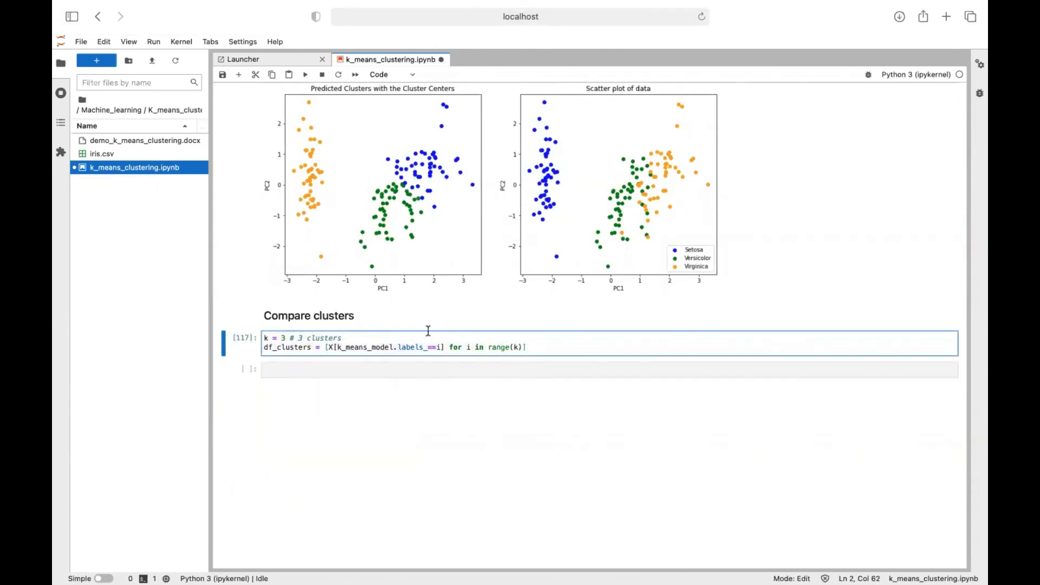
Add len(df_clusters) on a new line and run it, returning 3
{"action": "key", "text": "Return"}
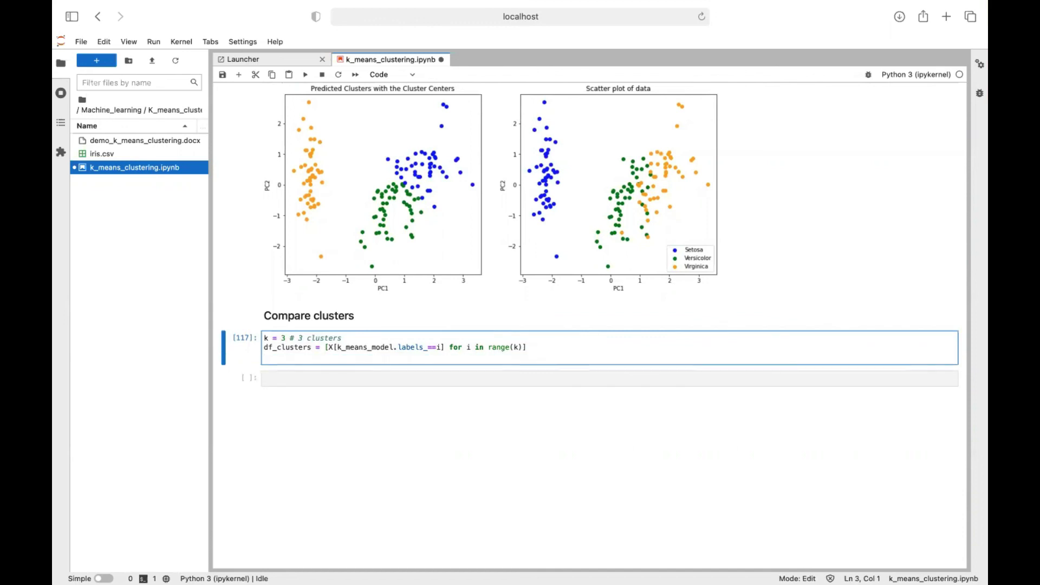
{"action": "type", "text": "len(df"}
{"action": "key", "text": "Tab"}
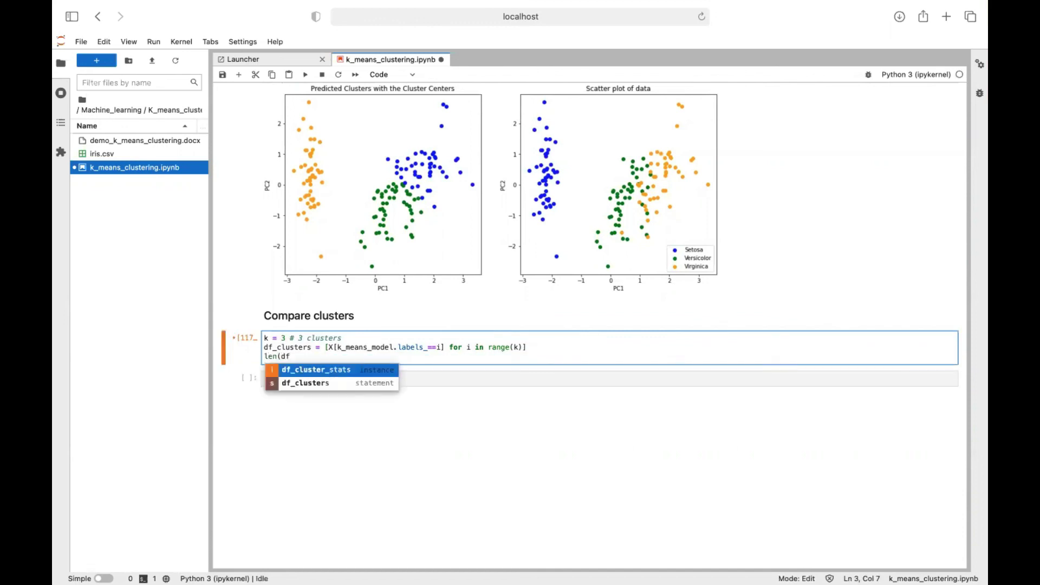
{"action": "key", "text": "Down"}
{"action": "key", "text": "Return"}
{"action": "type", "text": ")"}
{"action": "key", "text": "shift+Return"}
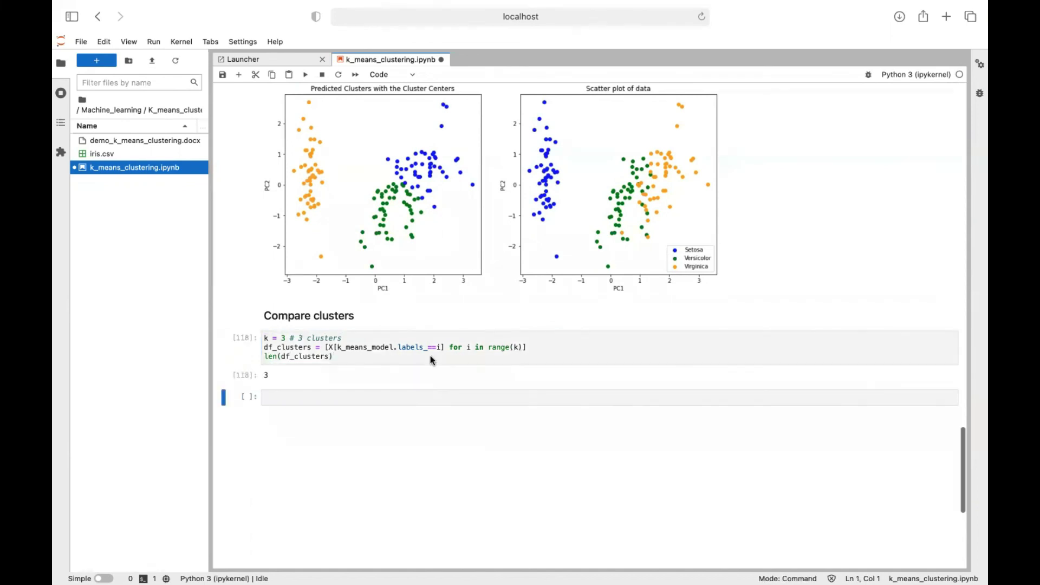
{"action": "scroll", "coordinate": [430, 355], "scroll_direction": "down", "scroll_amount": 1}
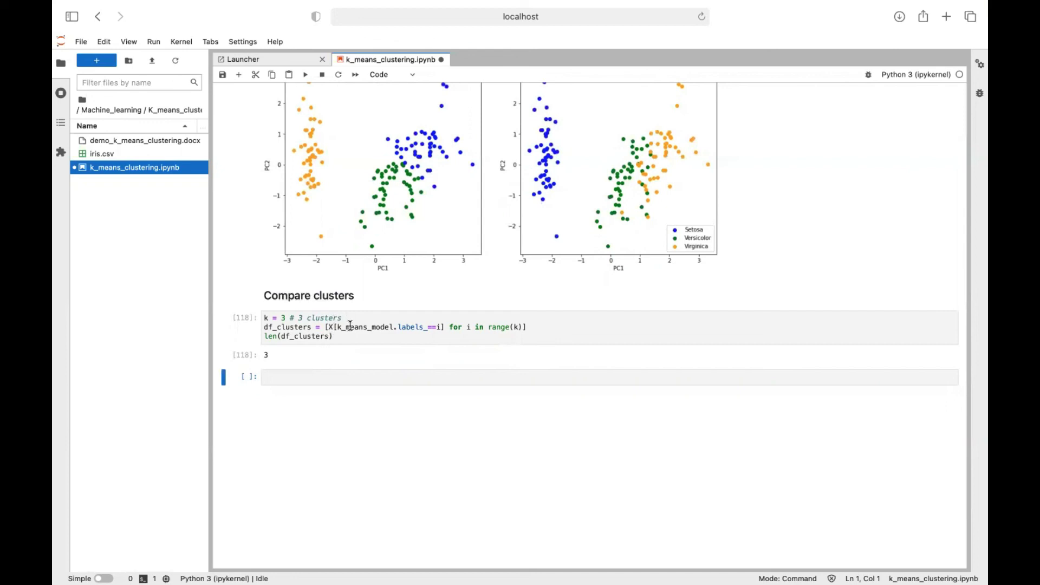
{"action": "left_click", "coordinate": [349, 373]}
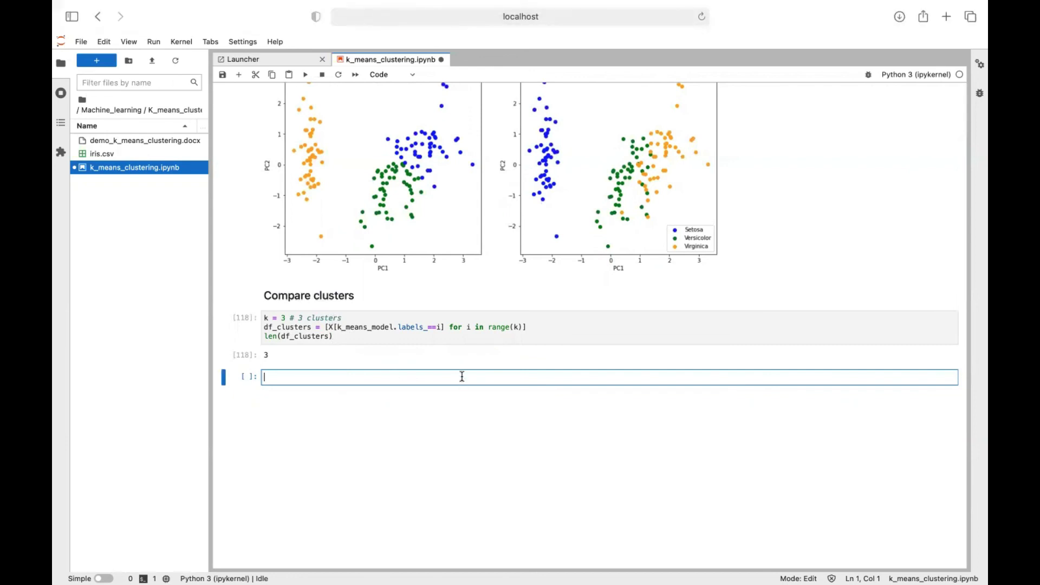
Paste and run the stat_dict code, showing cluster sizes 50, 53, 47 with PC1/PC2 statistics
{"action": "type", "text": "stat_dict = {     'Cluster' :   list(range(k)),     'Size' :      [len(df_clusters[i]) for i in range(k)],     'Mean PC1' :  [round(df_clusters[i]['PC1'].mean(), 2) for i in range(k)],     'Std PC1' :   [round(df_clusters[i]['PC1'].std(), 2) for i in range(k)],     'Mean PC2' :  [round(df_clusters[i]['PC2'].mean(), 2) for i in range(k)],     'Std pC2' :   [round(df_clusters[i]['PC2'].std(), 2) for i in range(k)] } df_cluster_stats = pd.DataFrame(stat_dict) df_cluster_stats"}
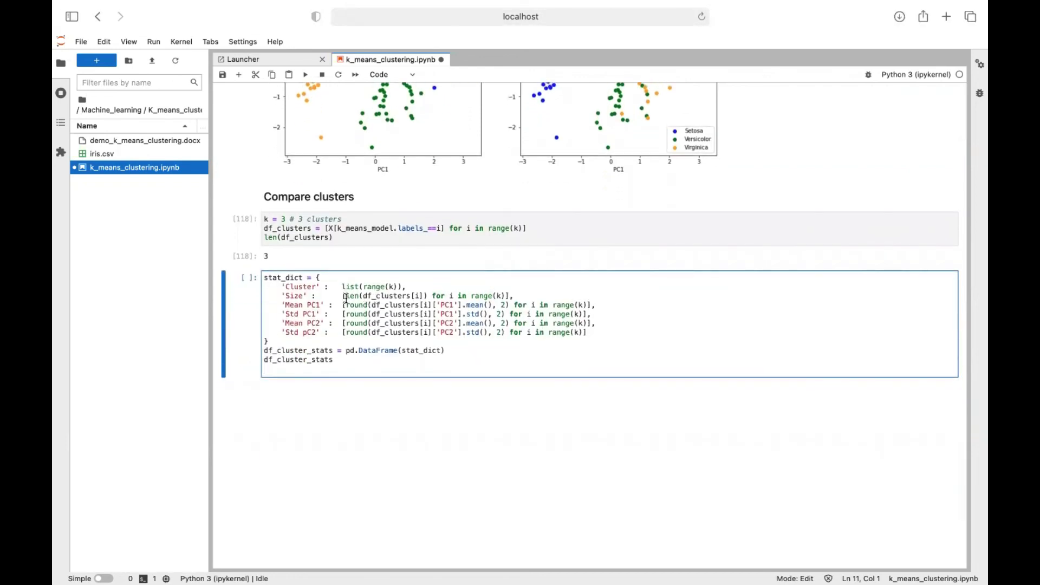
{"action": "left_click_drag", "start_coordinate": [344, 296], "coordinate": [526, 296]}
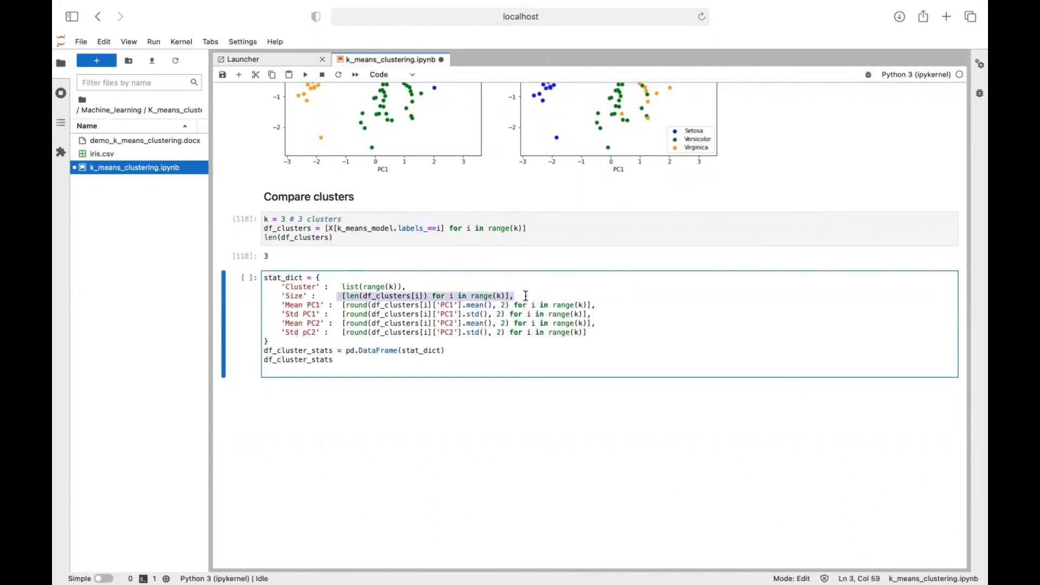
{"action": "left_click", "coordinate": [343, 305]}
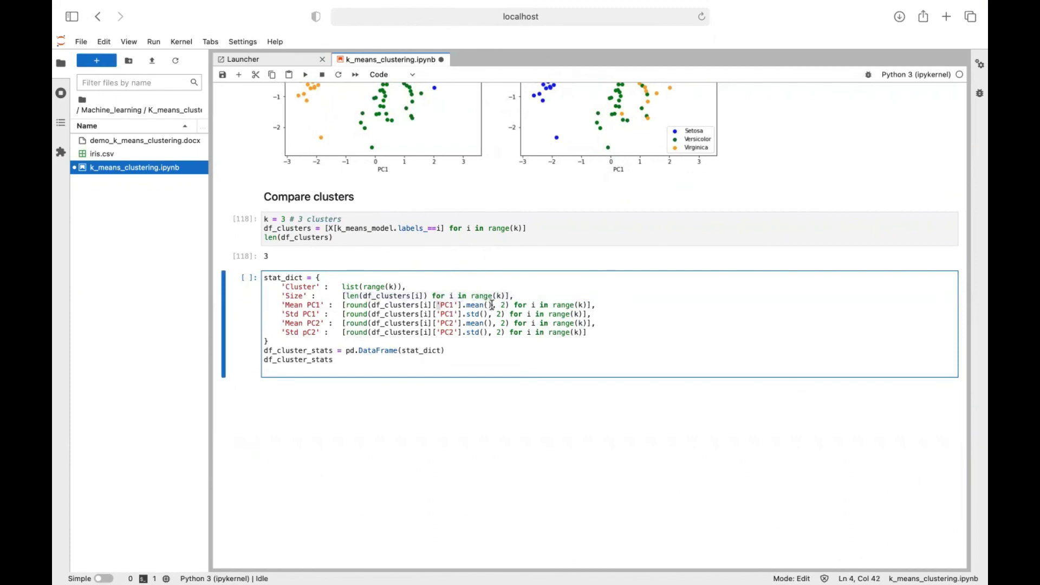
{"action": "left_click", "coordinate": [488, 305]}
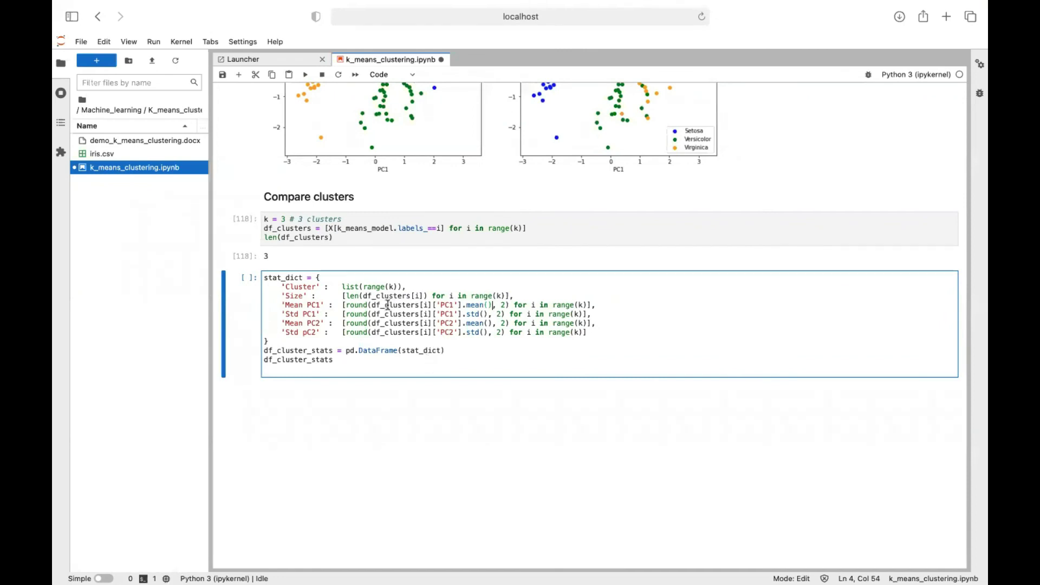
{"action": "left_click", "coordinate": [374, 369]}
{"action": "key", "text": "BackSpace"}
{"action": "key", "text": "shift+Return"}
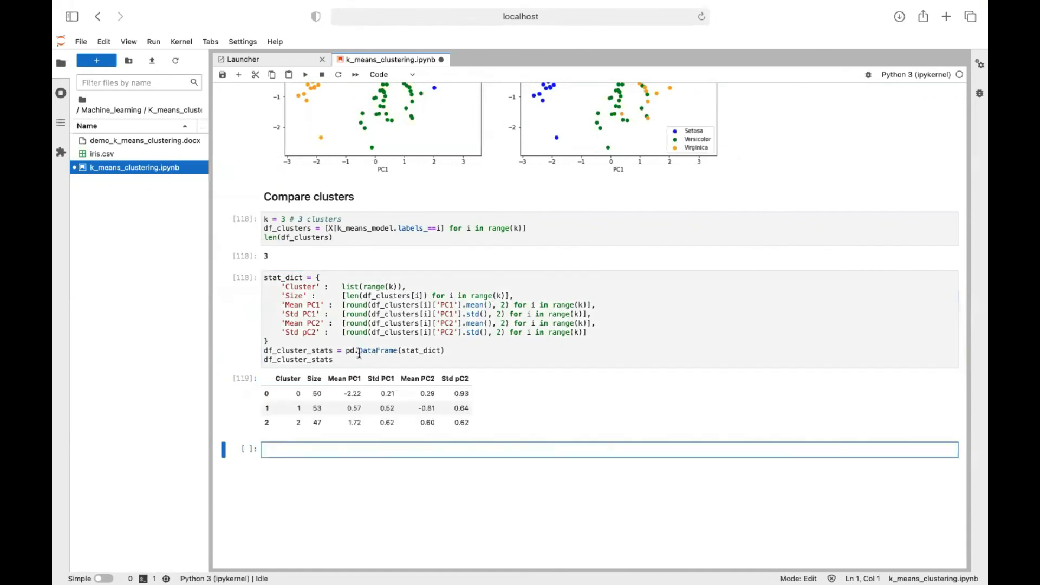